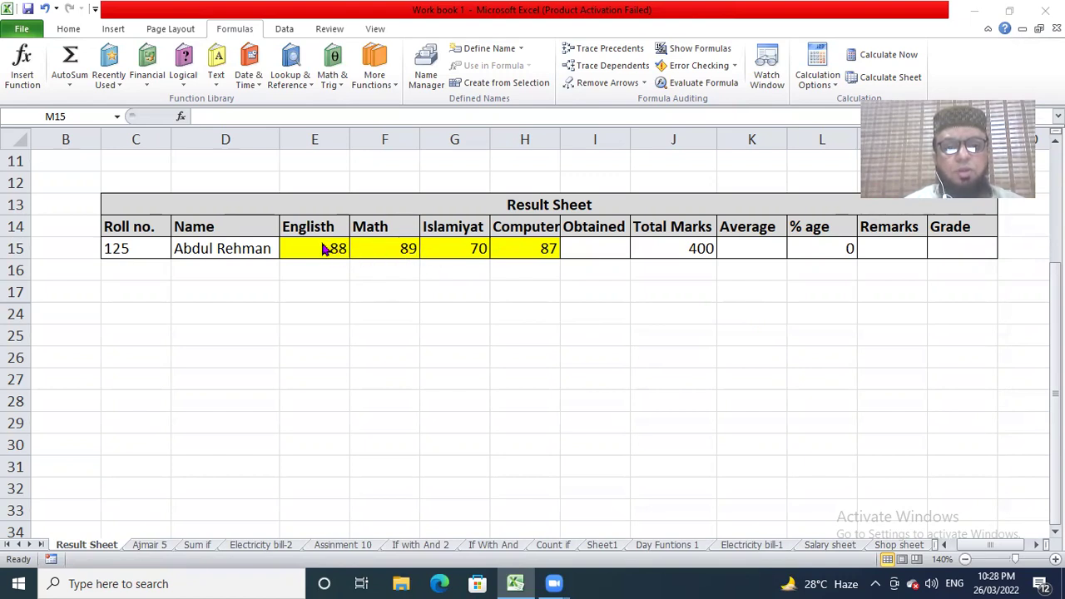
Define the name Marksobtained for the four subject marks in cells E15 to H15.
{"action": "left_click", "coordinate": [320, 242]}
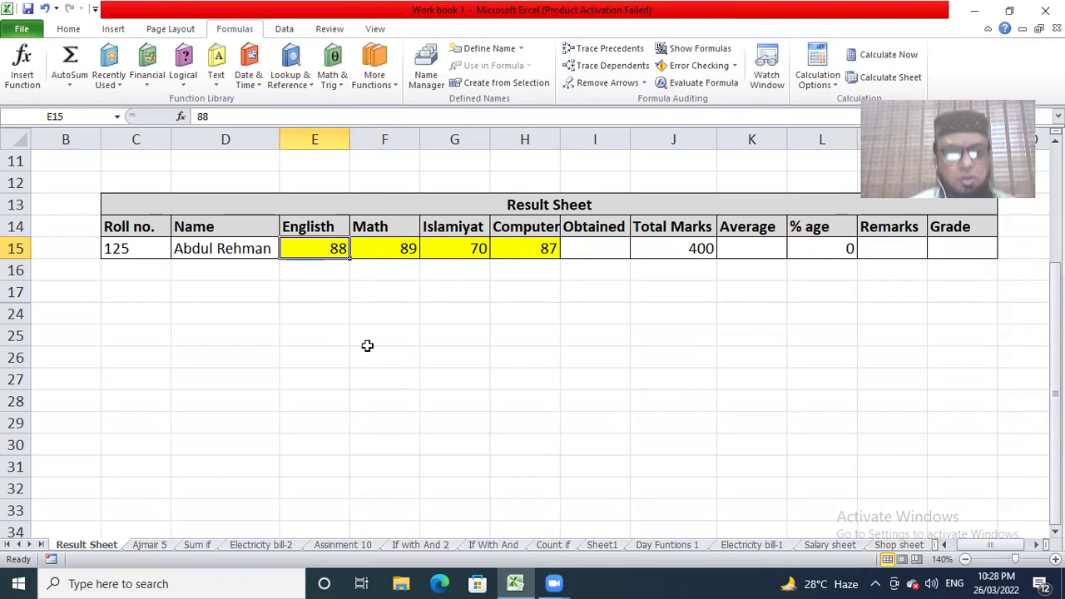
{"action": "key", "text": "shift+Right"}
{"action": "key", "text": "shift+Right"}
{"action": "key", "text": "shift+Right"}
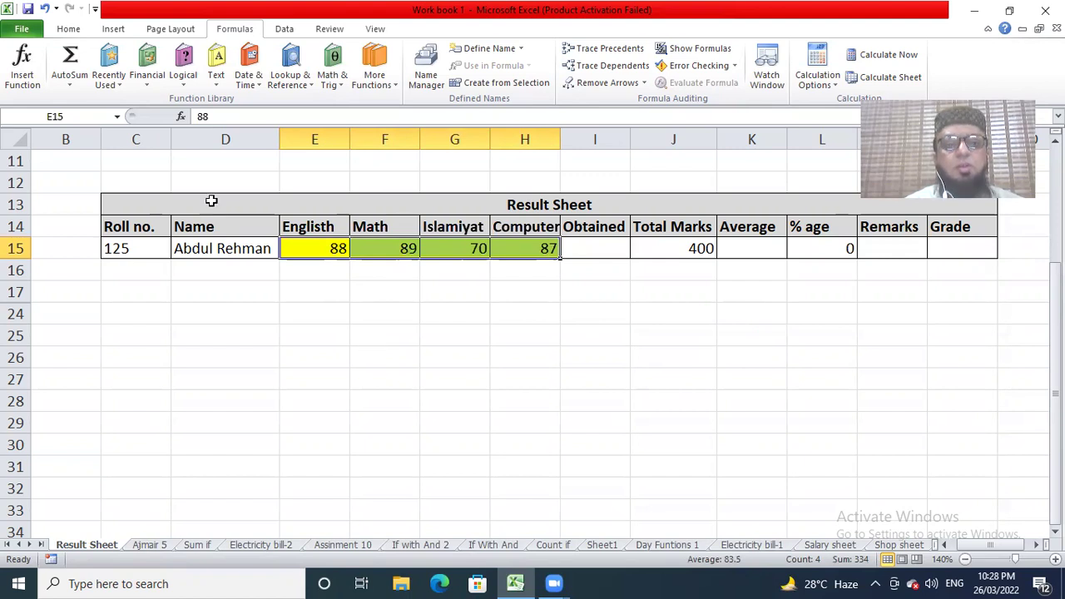
{"action": "left_click", "coordinate": [87, 115]}
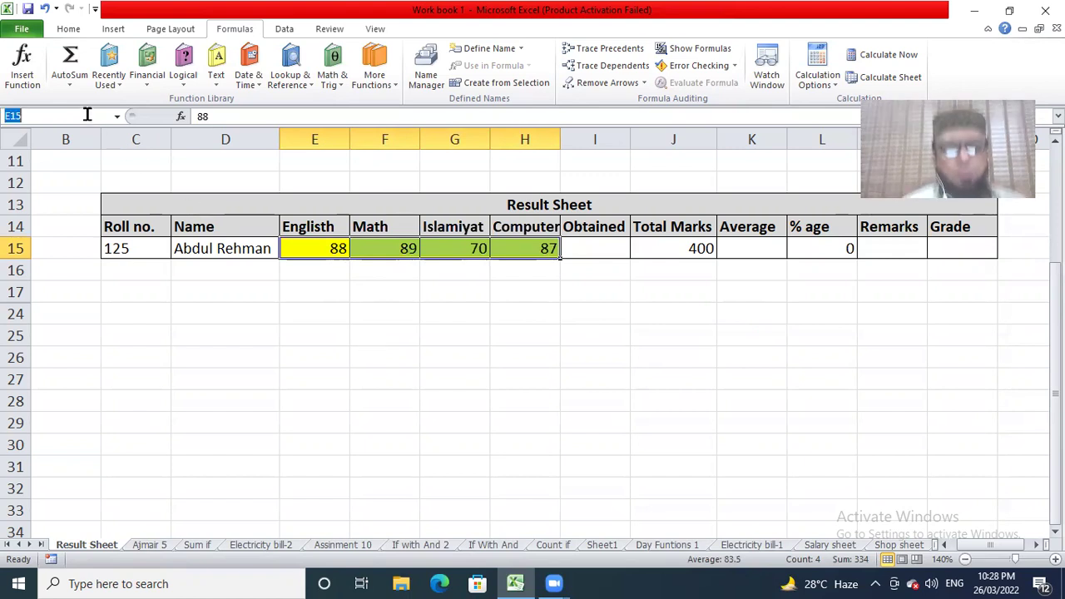
{"action": "type", "text": "Marks"}
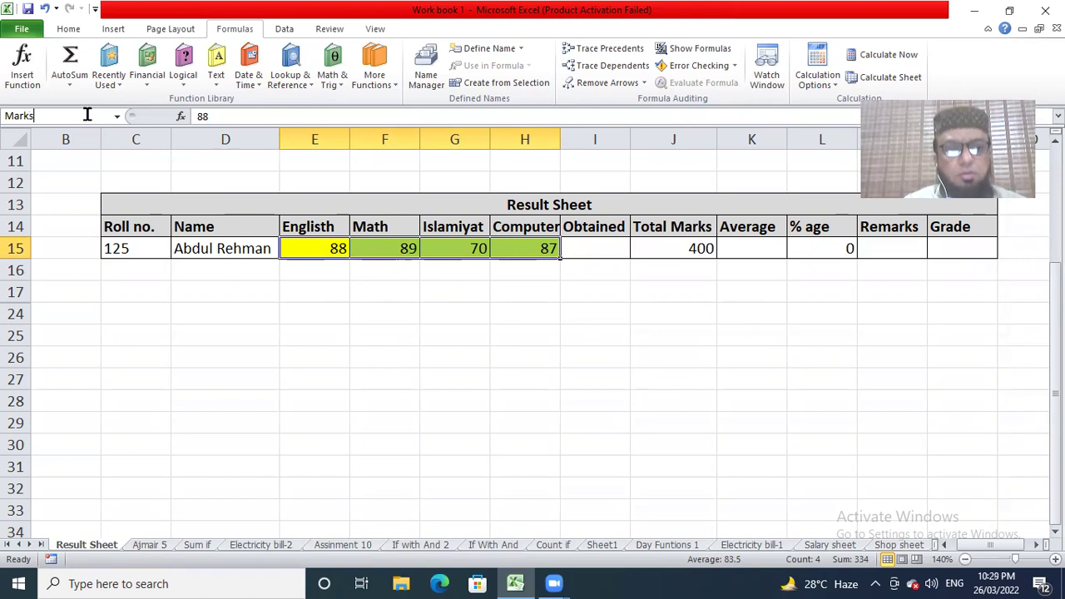
{"action": "type", "text": "obtained"}
{"action": "key", "text": "Return"}
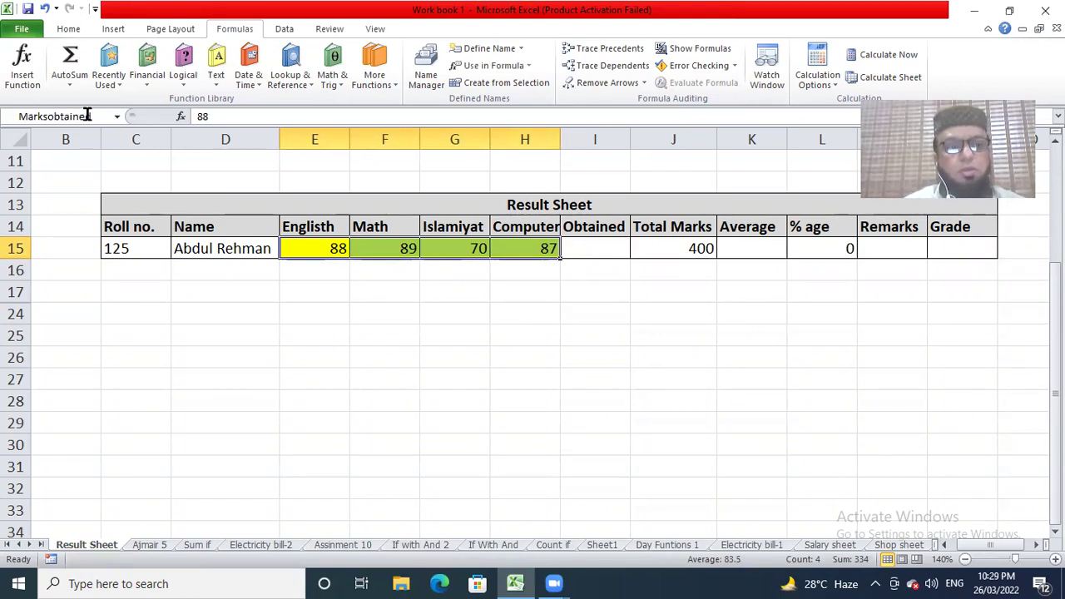
Calculate the Obtained marks in I15 with the formula =sum(Marksobtained), using the named range.
{"action": "left_click", "coordinate": [592, 247]}
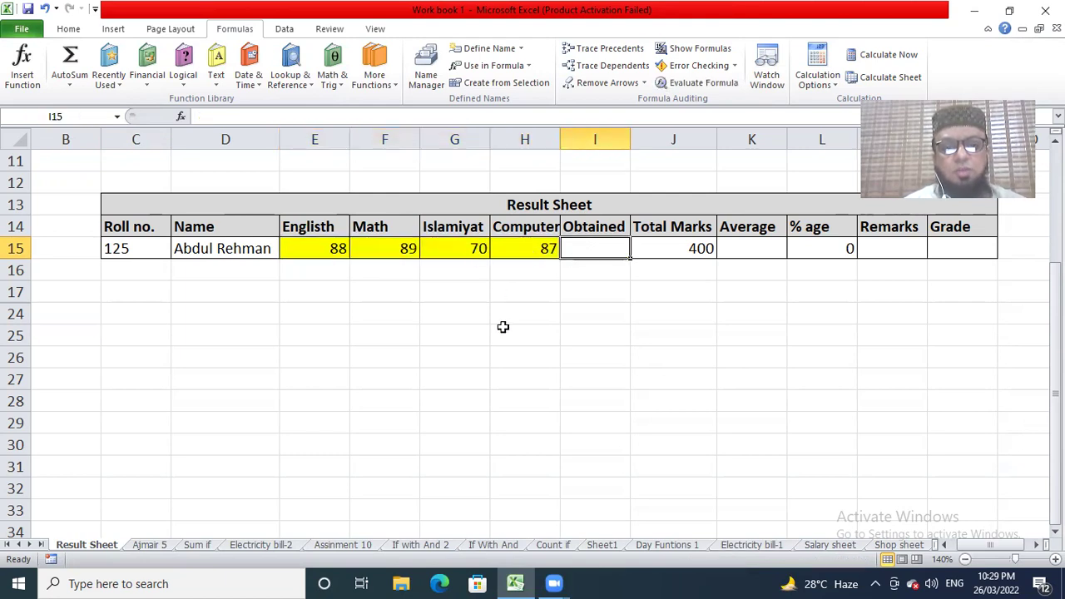
{"action": "type", "text": "=s"}
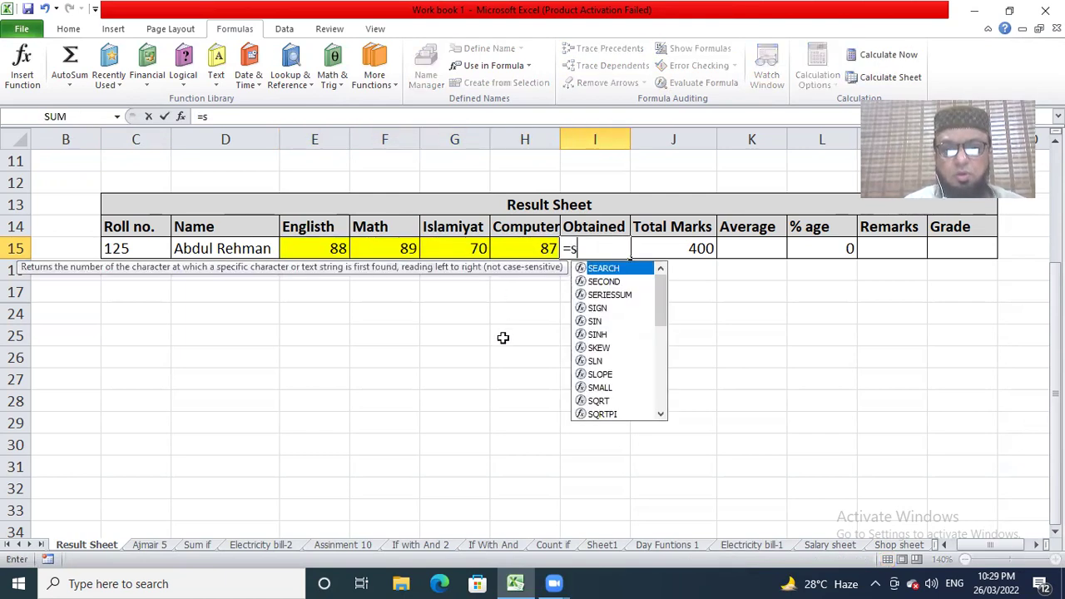
{"action": "type", "text": "um("}
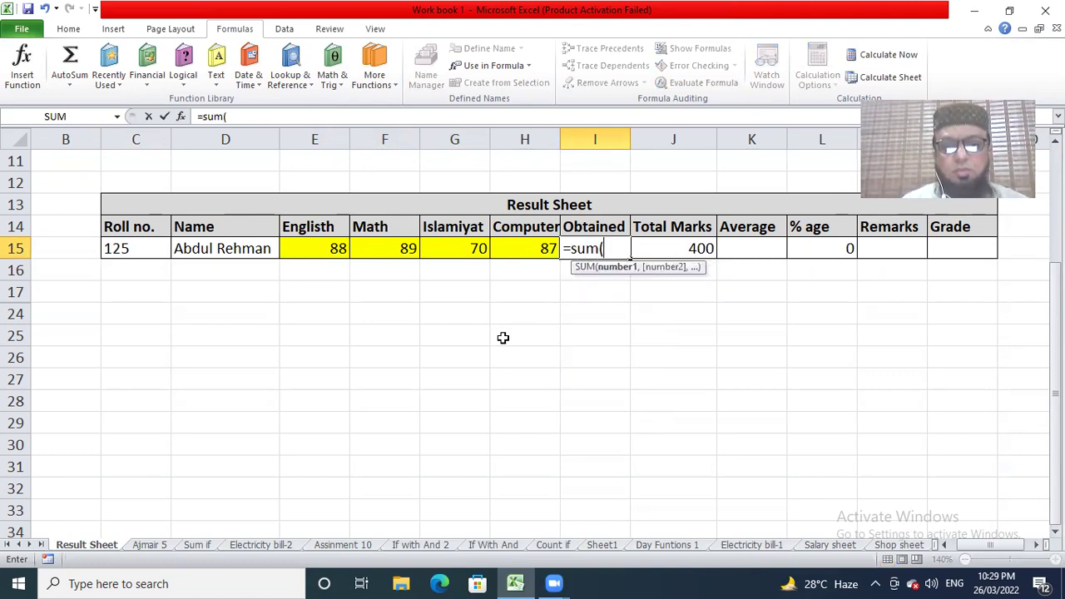
{"action": "type", "text": "mar"}
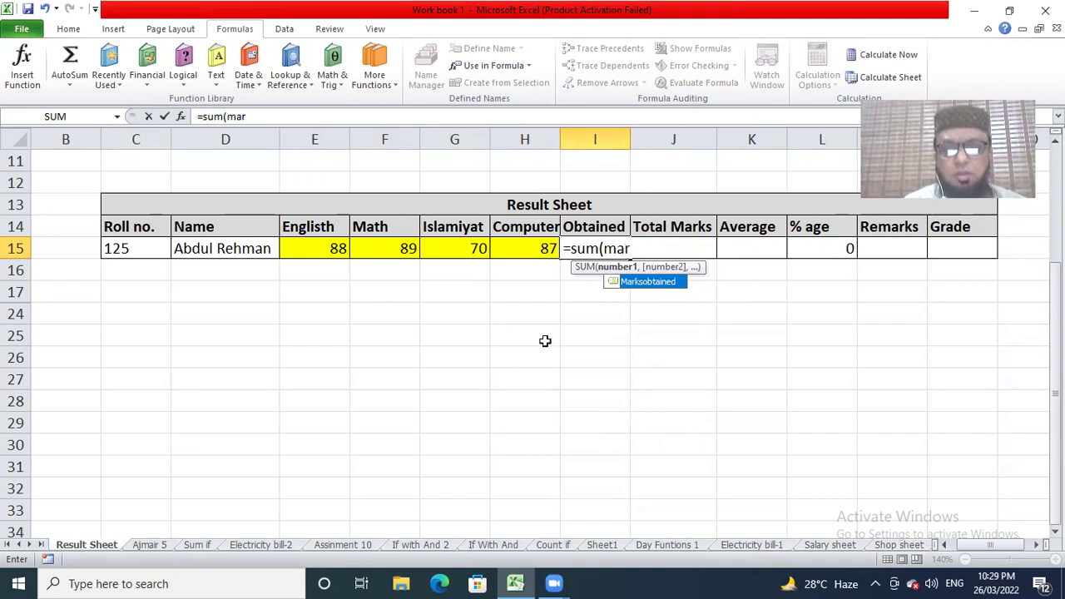
{"action": "double_click", "coordinate": [650, 283]}
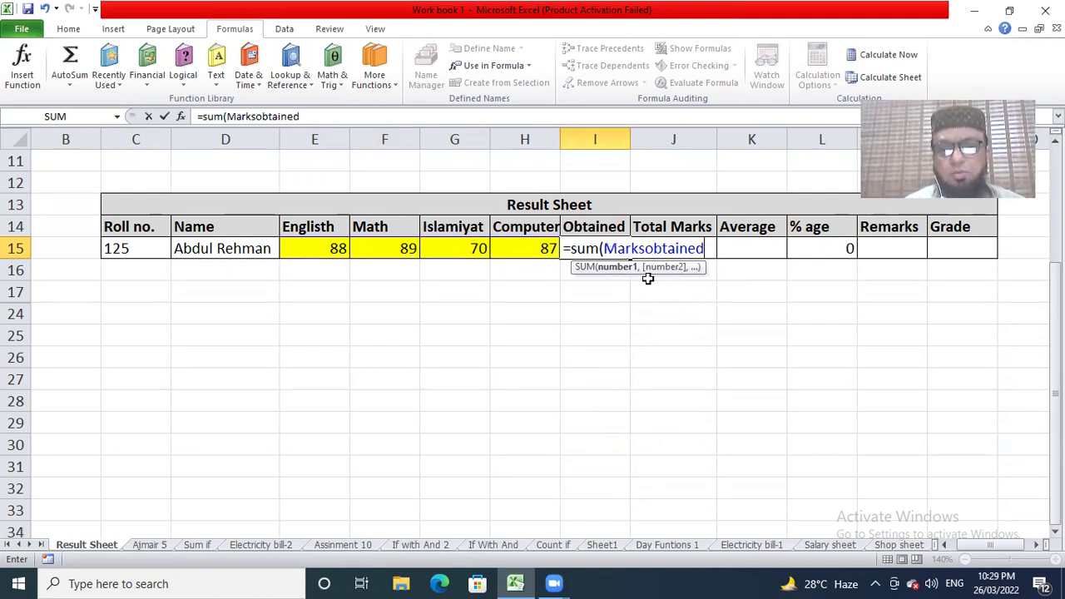
{"action": "type", "text": ")"}
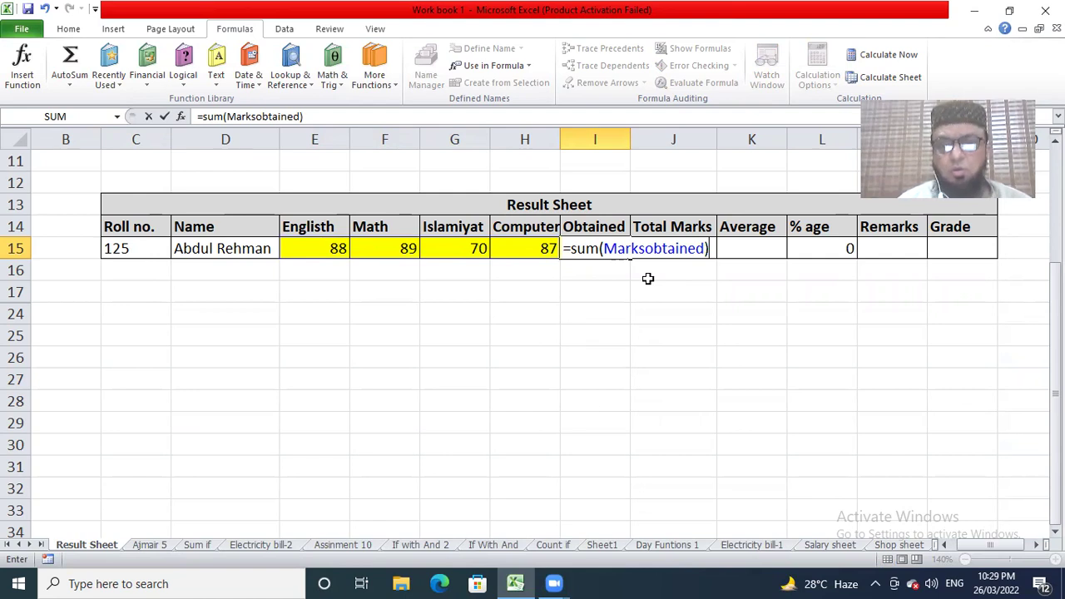
{"action": "key", "text": "Return"}
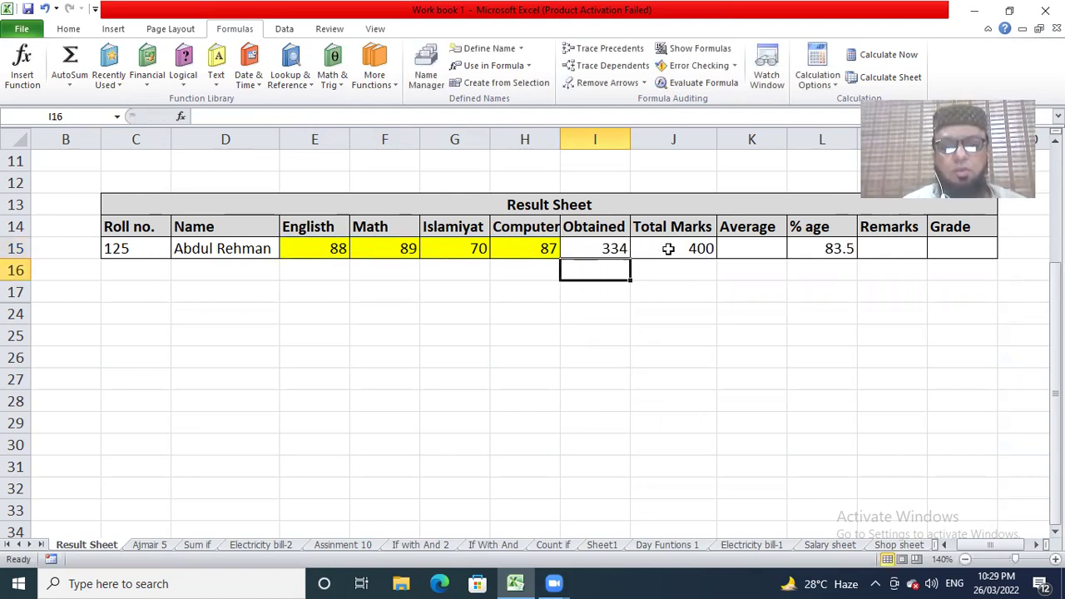
Calculate the Average in K15 with the formula =average(marksobtained).
{"action": "left_click", "coordinate": [753, 248]}
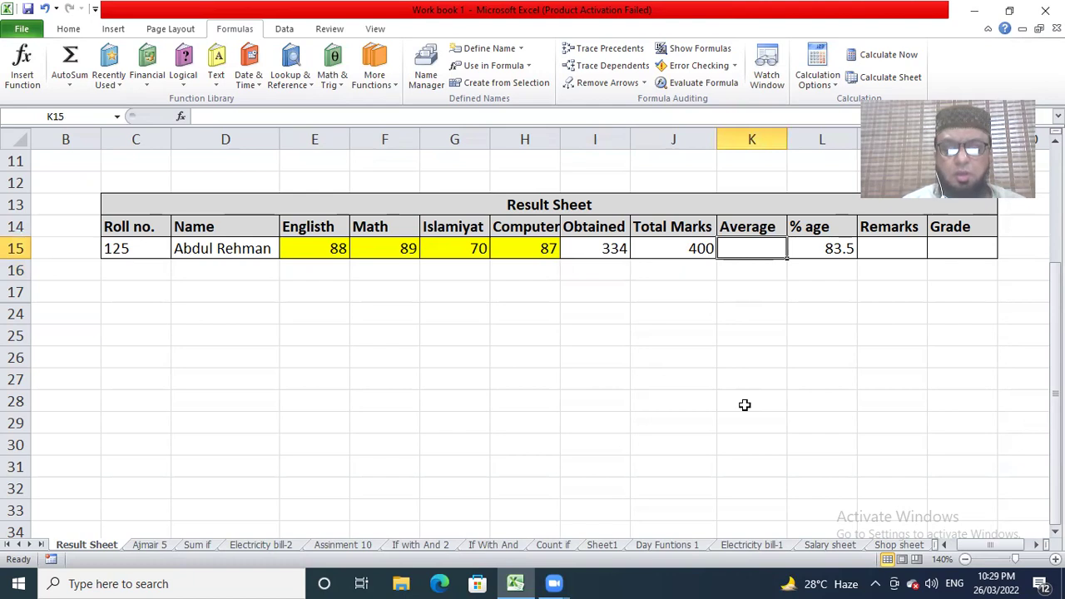
{"action": "type", "text": "=ave"}
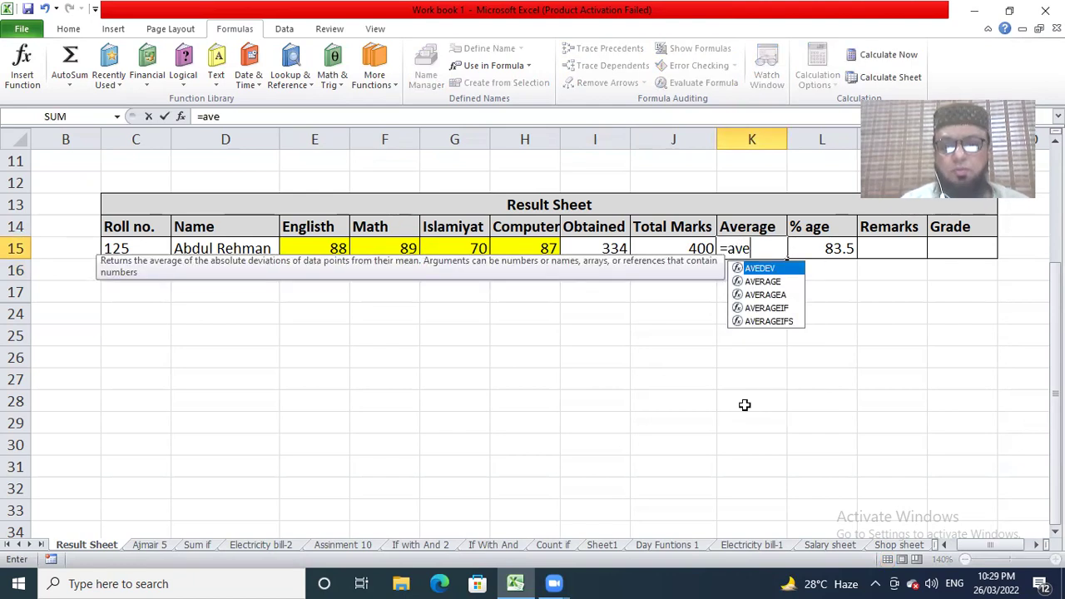
{"action": "type", "text": "rage("}
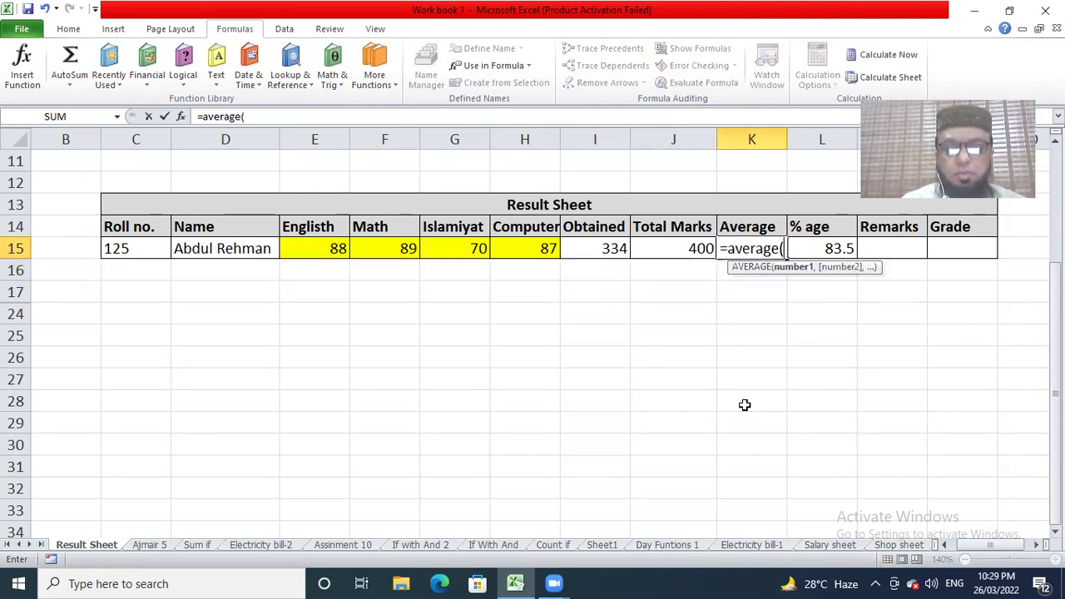
{"action": "type", "text": "m"}
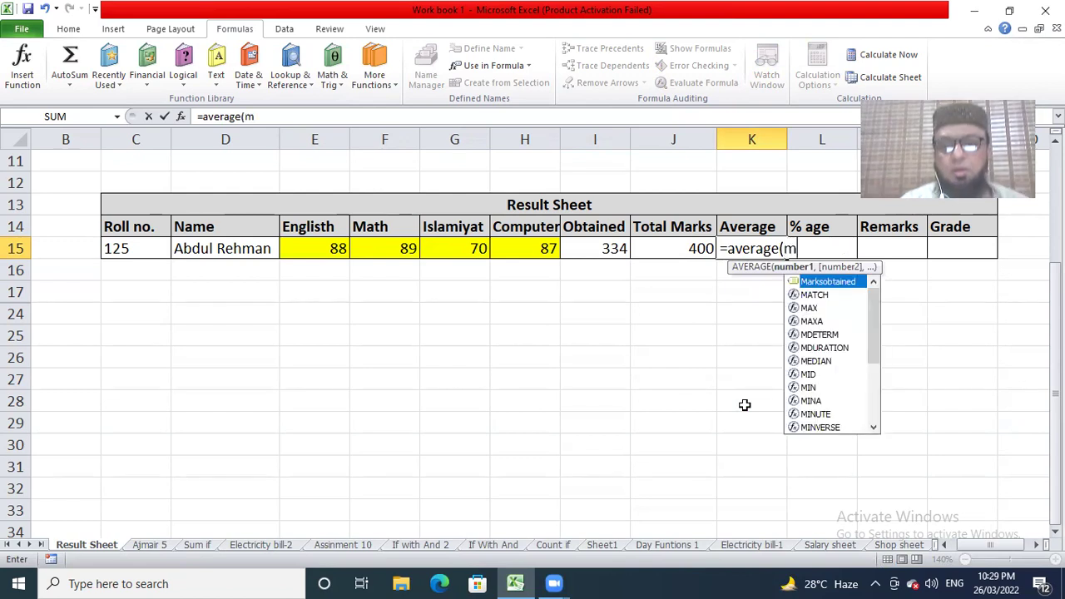
{"action": "type", "text": "arksobtained)"}
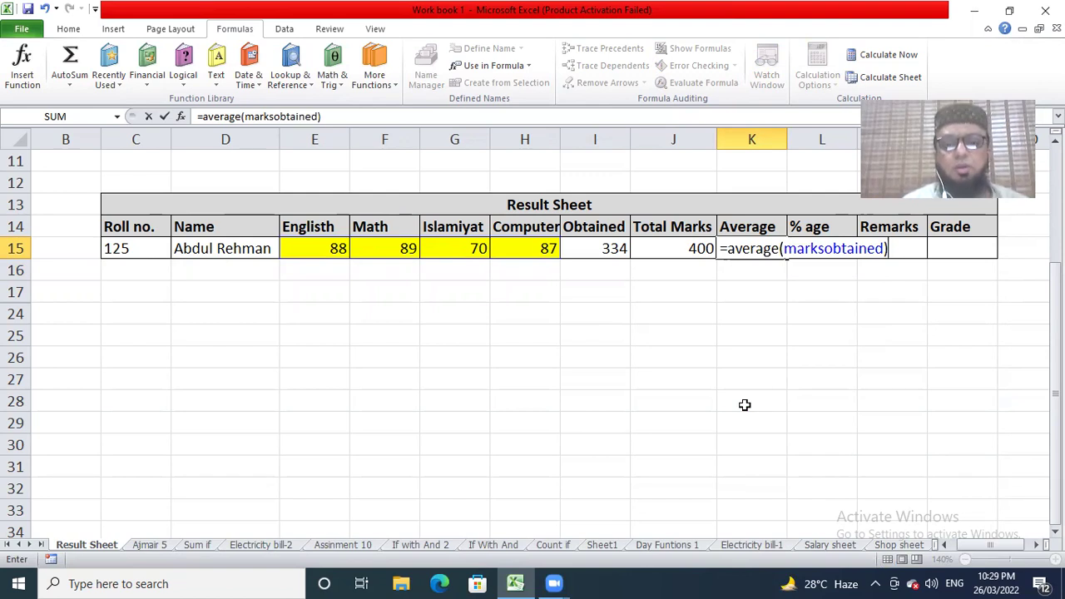
{"action": "key", "text": "Return"}
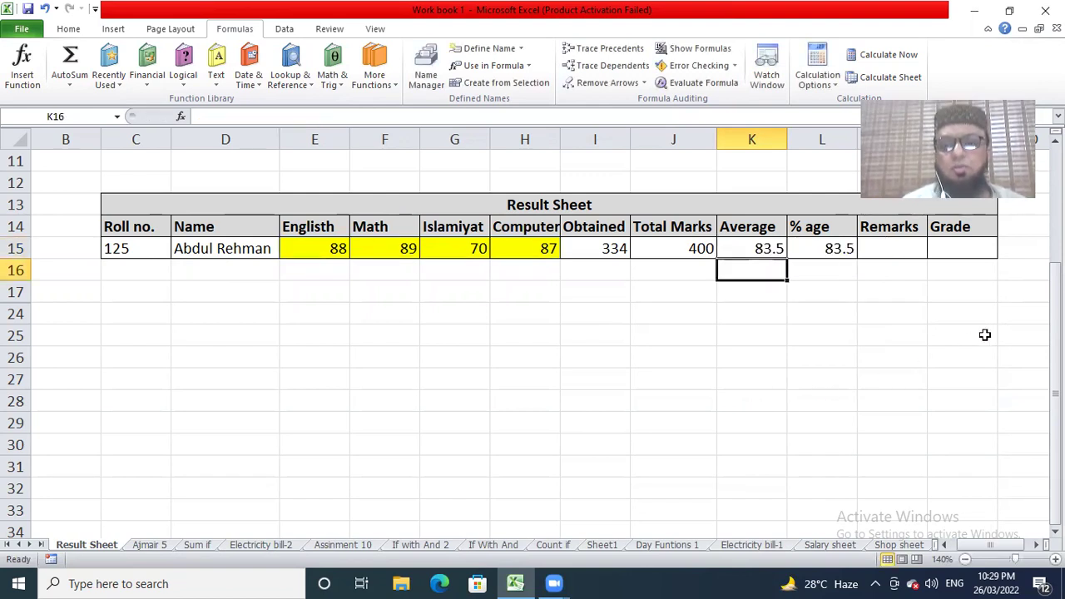
Enter the Remarks formula =if(L15>50,"Pass","Fail") in M15, testing the percentage cell.
{"action": "left_click", "coordinate": [898, 245]}
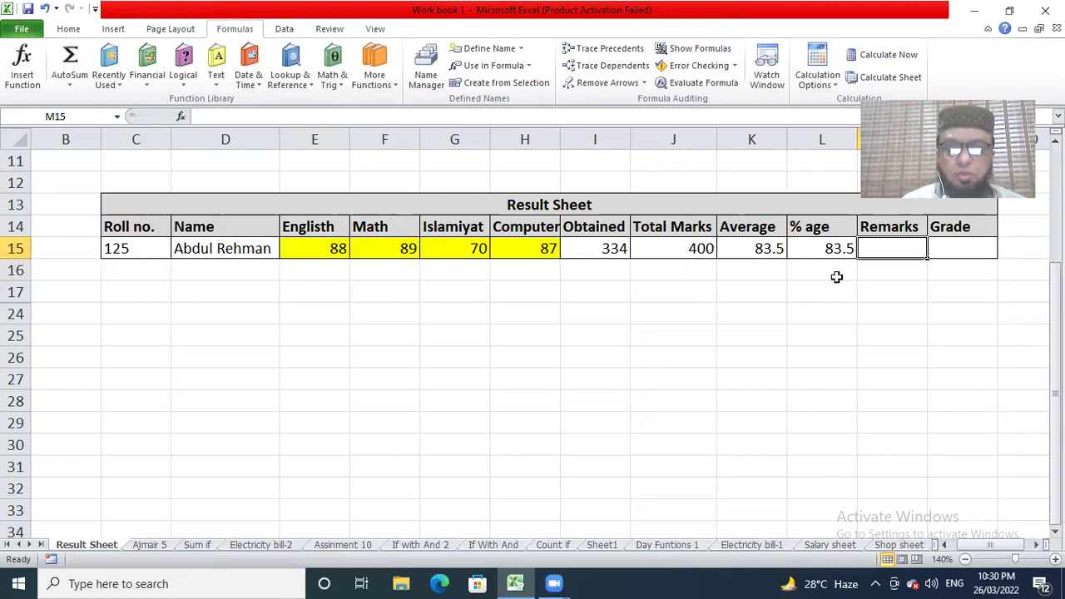
{"action": "type", "text": "=if("}
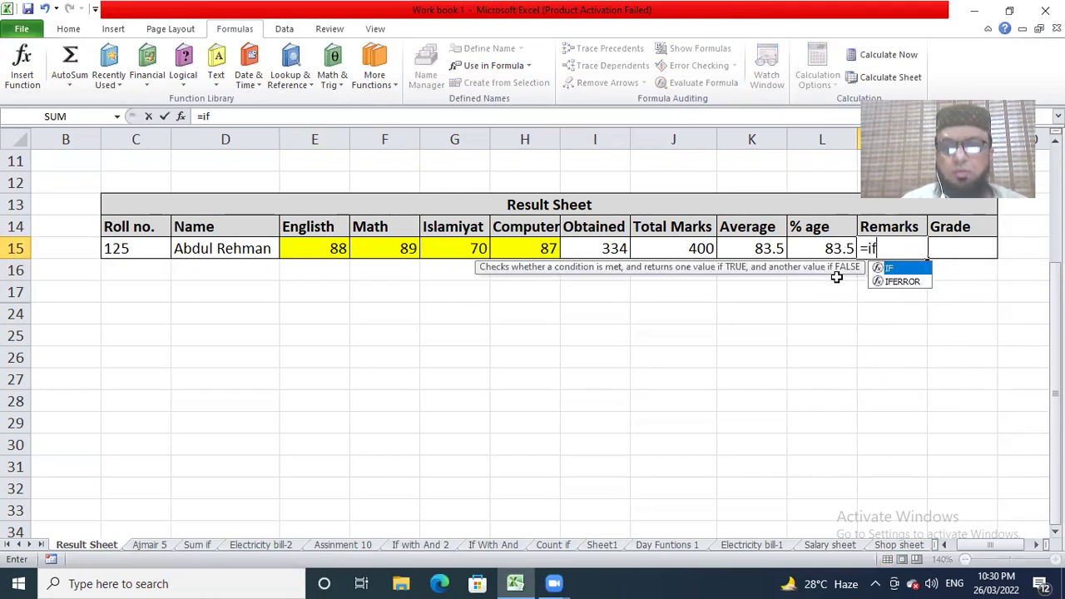
{"action": "left_click", "coordinate": [836, 248]}
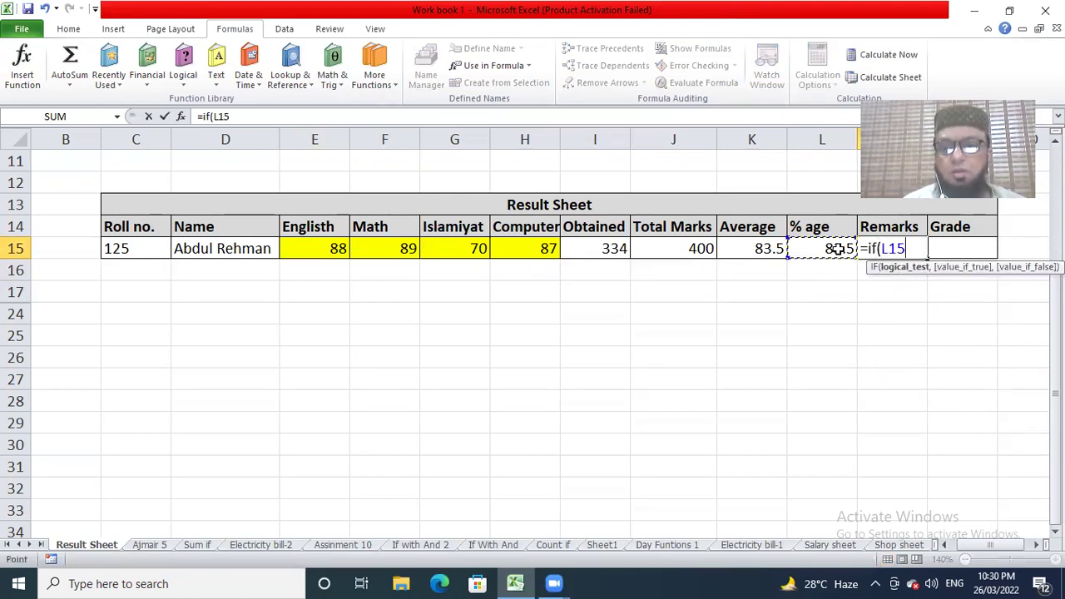
{"action": "type", "text": ">"}
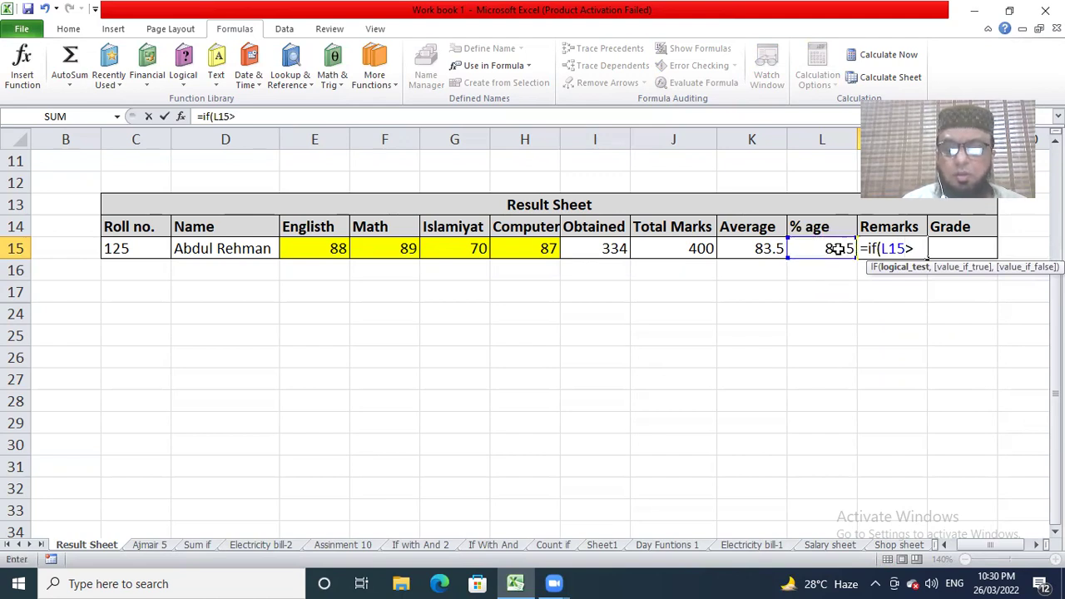
{"action": "type", "text": "50"}
{"action": "type", "text": ","}
{"action": "type", "text": "\"Pas"}
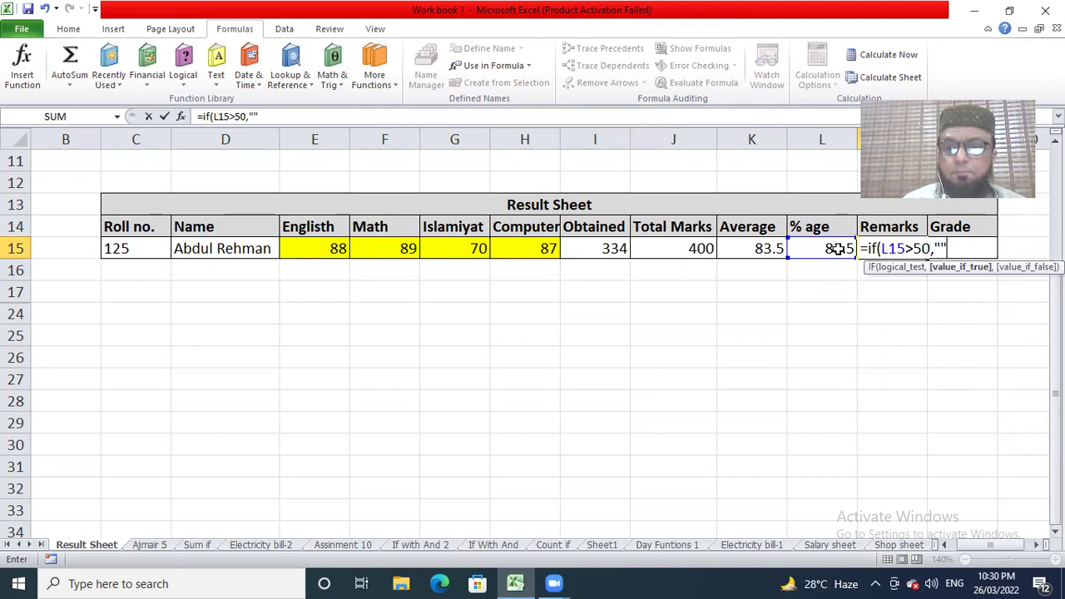
{"action": "type", "text": "s"}
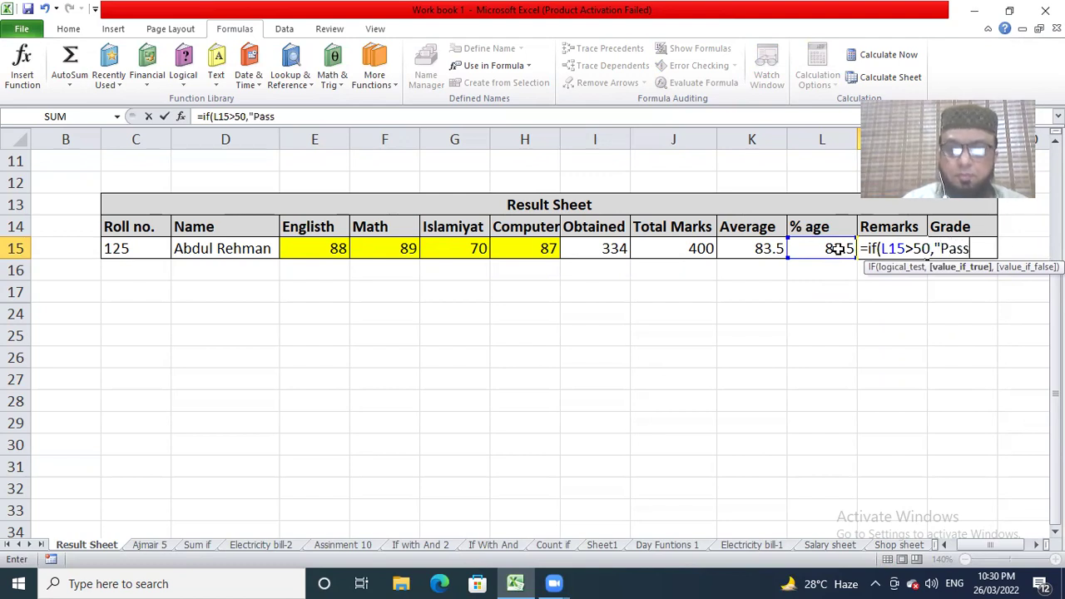
{"action": "type", "text": "\"\""}
{"action": "type", "text": ","}
{"action": "type", "text": "\","}
{"action": "type", "text": "Fail"}
{"action": "type", "text": "\"\""}
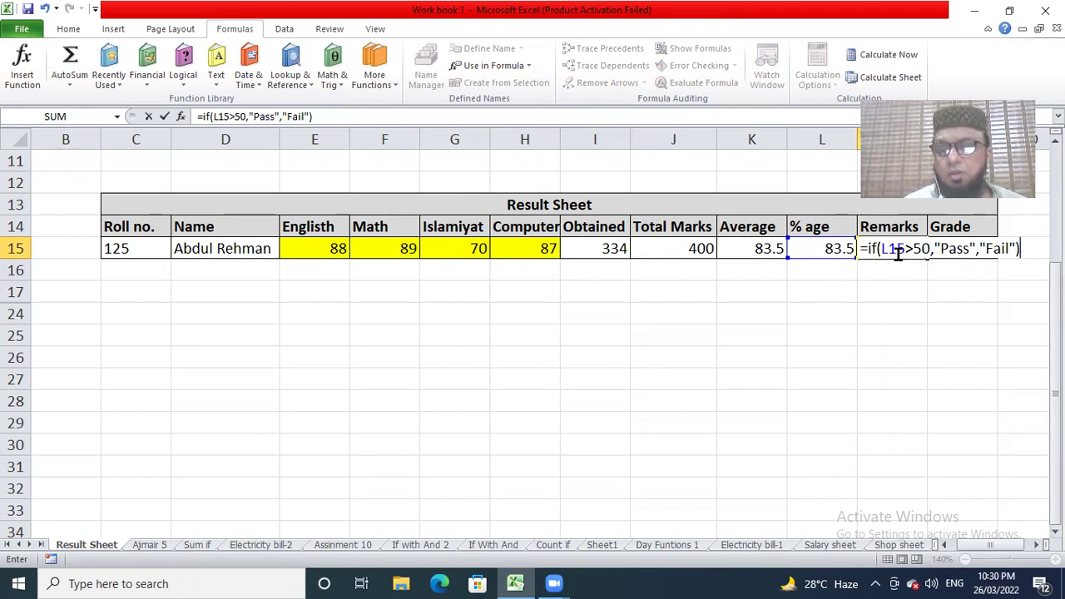
{"action": "key", "text": "Return"}
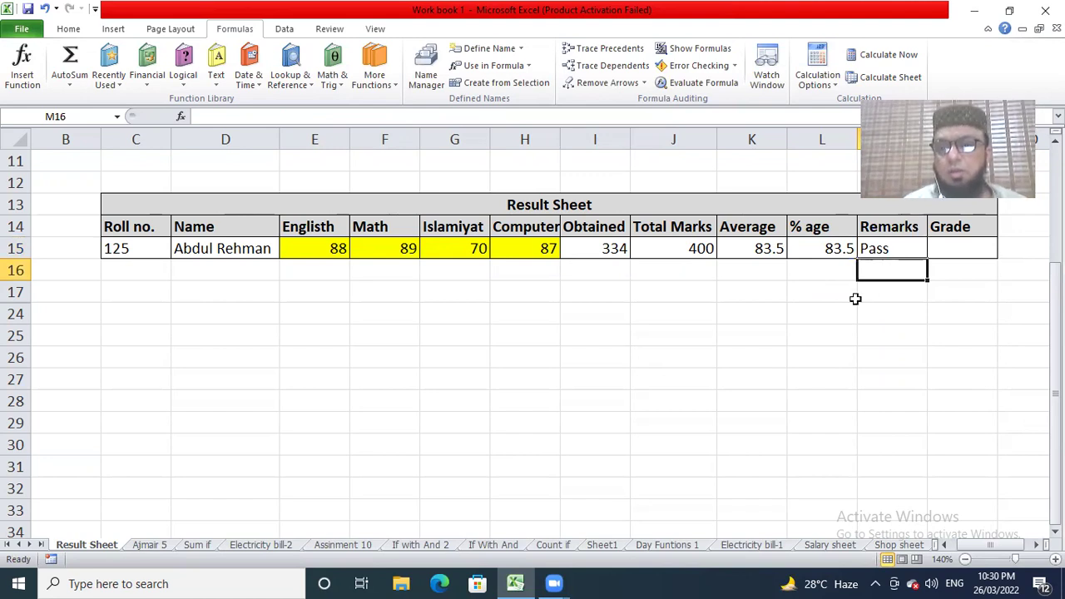
Define the name Percentage for the % age cell L15.
{"action": "left_click", "coordinate": [841, 249]}
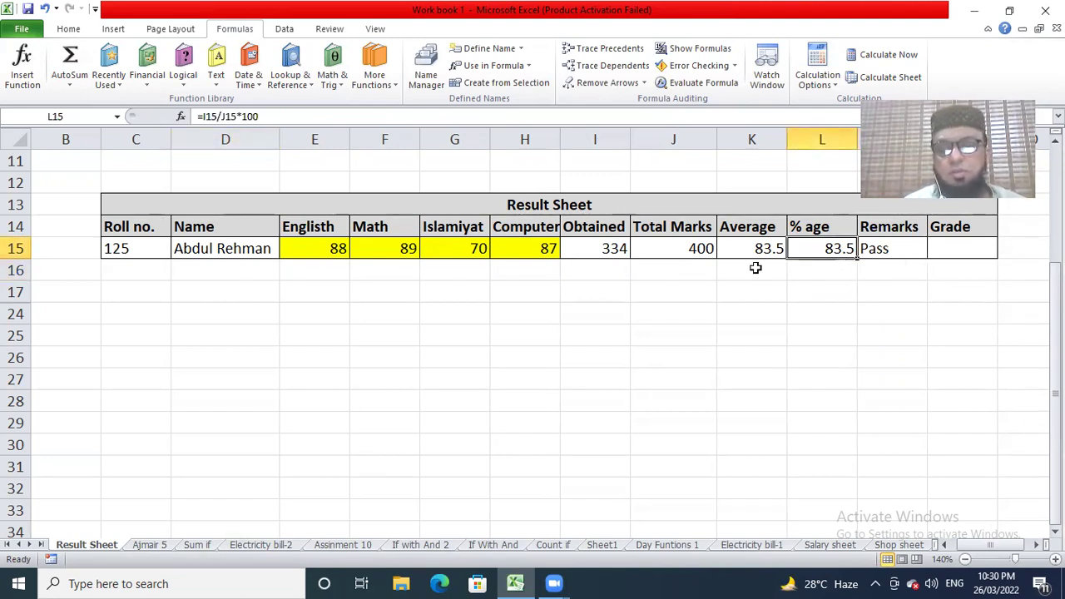
{"action": "left_click", "coordinate": [80, 117]}
{"action": "type", "text": "Per"}
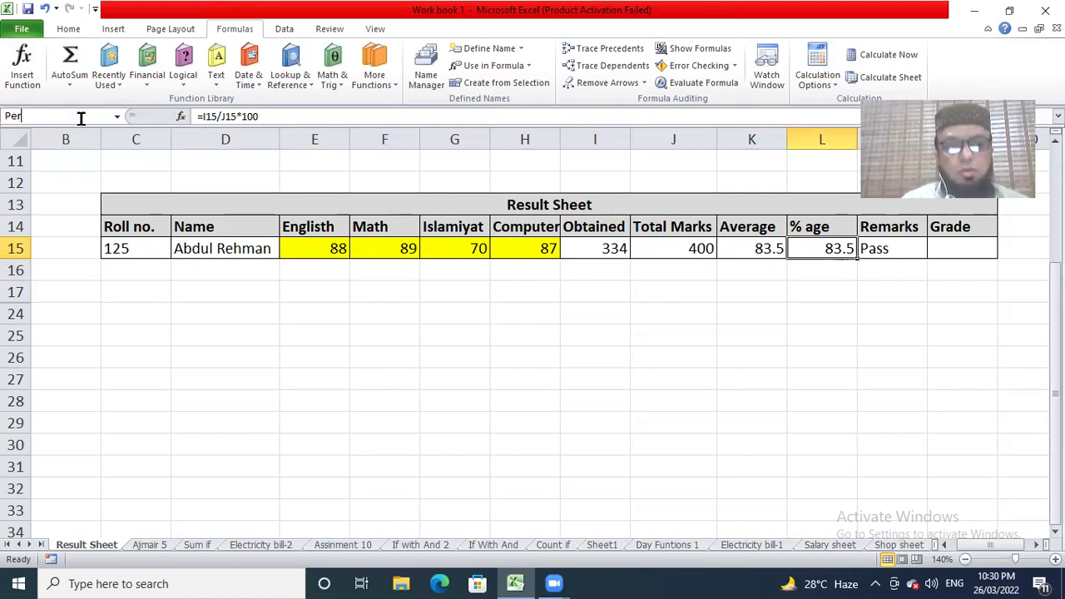
{"action": "type", "text": "centage"}
{"action": "key", "text": "Return"}
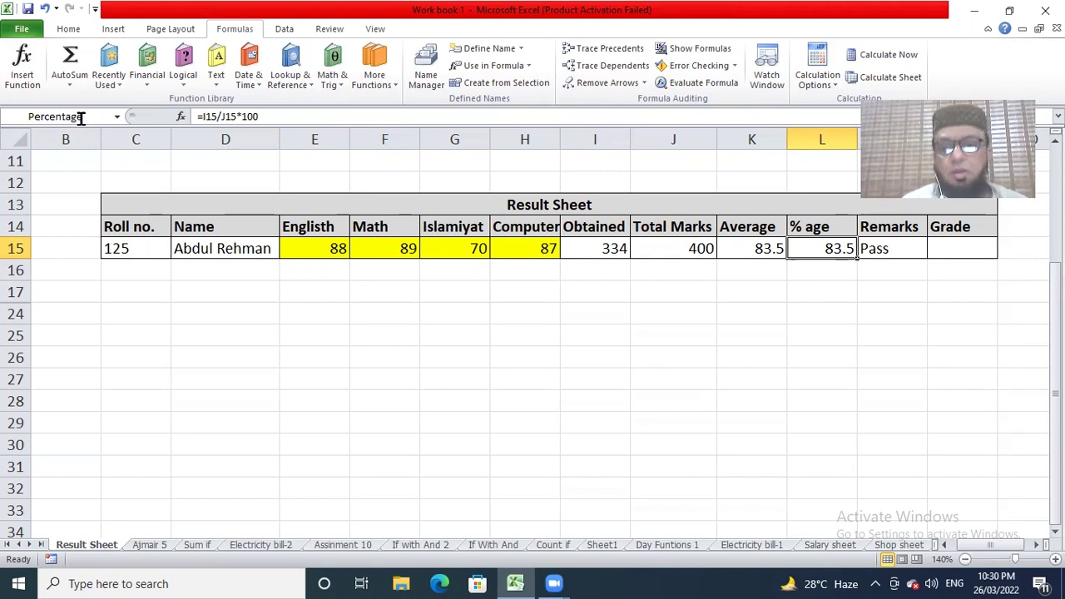
Replace the L15 reference in the Remarks formula in M15 with the name Percentage.
{"action": "left_click", "coordinate": [892, 250]}
{"action": "double_click", "coordinate": [892, 250]}
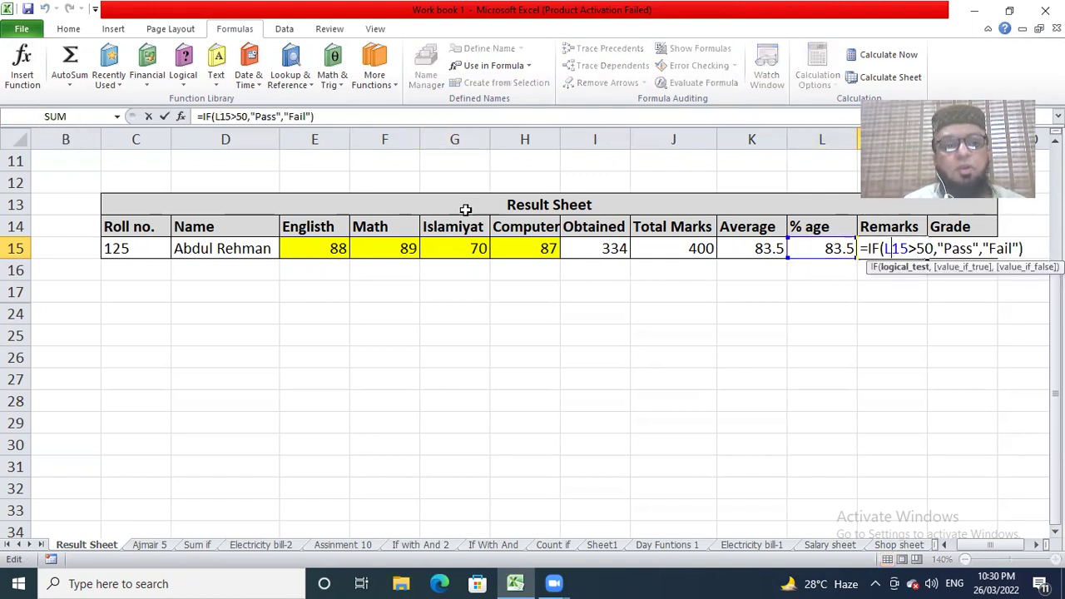
{"action": "left_click", "coordinate": [231, 116]}
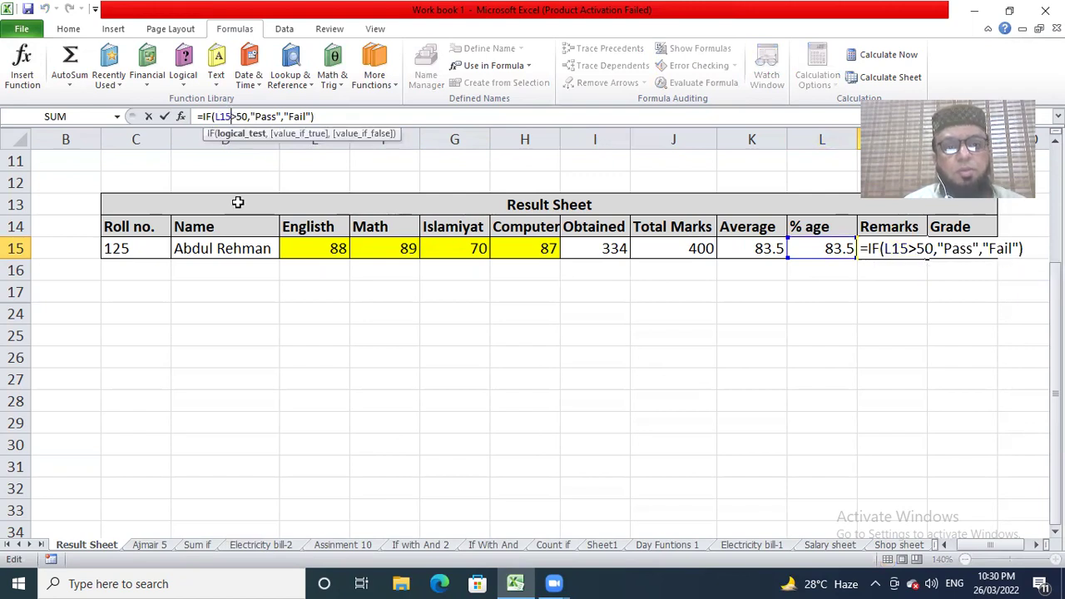
{"action": "key", "text": "BackSpace"}
{"action": "key", "text": "BackSpace"}
{"action": "key", "text": "BackSpace"}
{"action": "type", "text": "Percenta"}
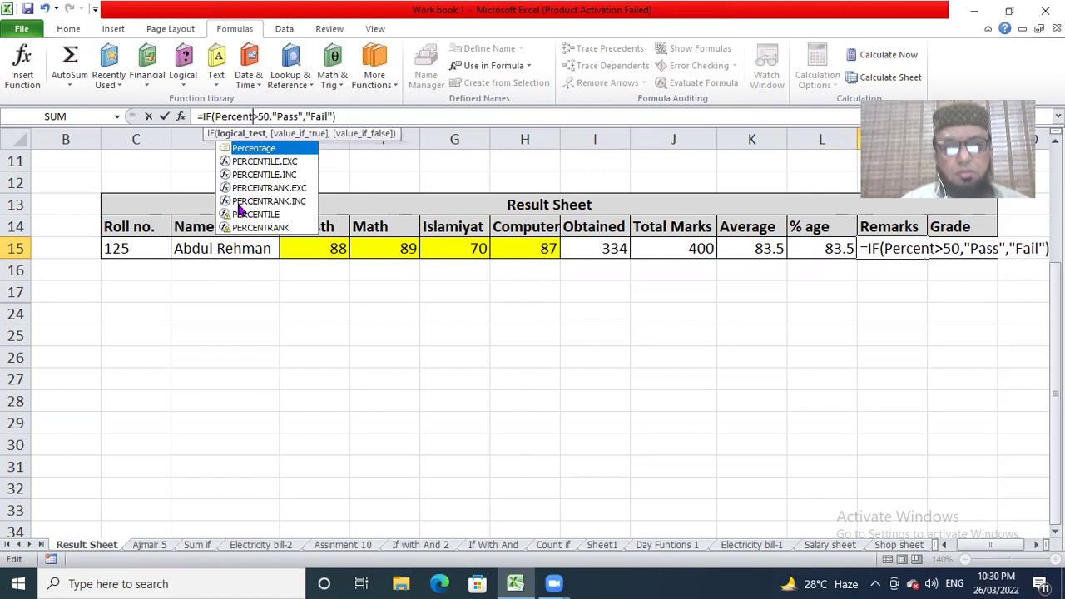
{"action": "type", "text": "ge"}
{"action": "key", "text": "Return"}
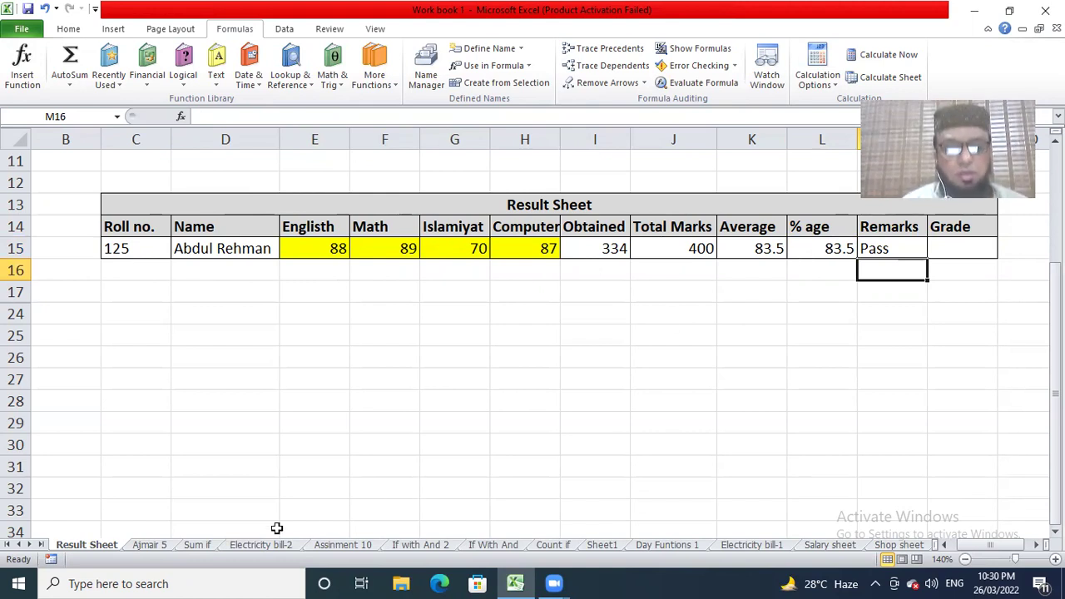
On the Ajmair 5 sheet, define the name Totalplayed for the first Played cell, D8.
{"action": "key", "text": "ctrl+Page_Down"}
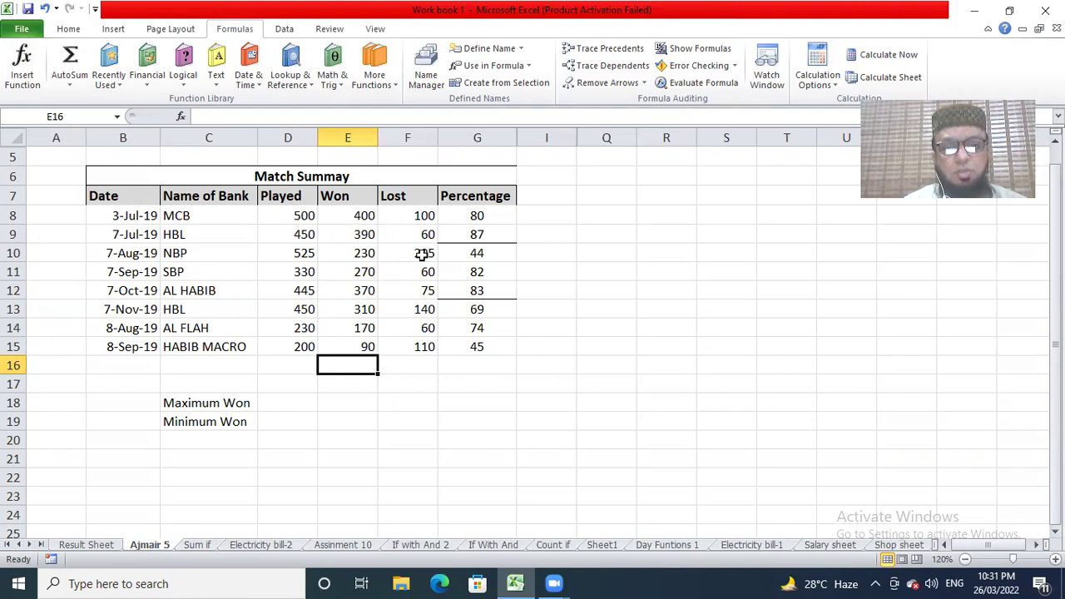
{"action": "left_click", "coordinate": [309, 215]}
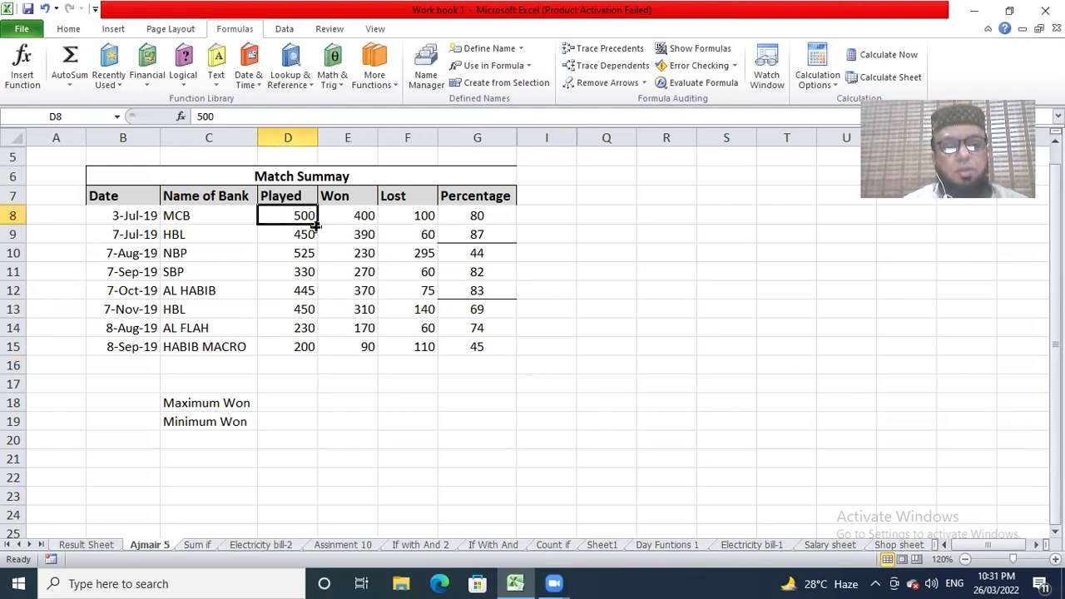
{"action": "left_click", "coordinate": [95, 115]}
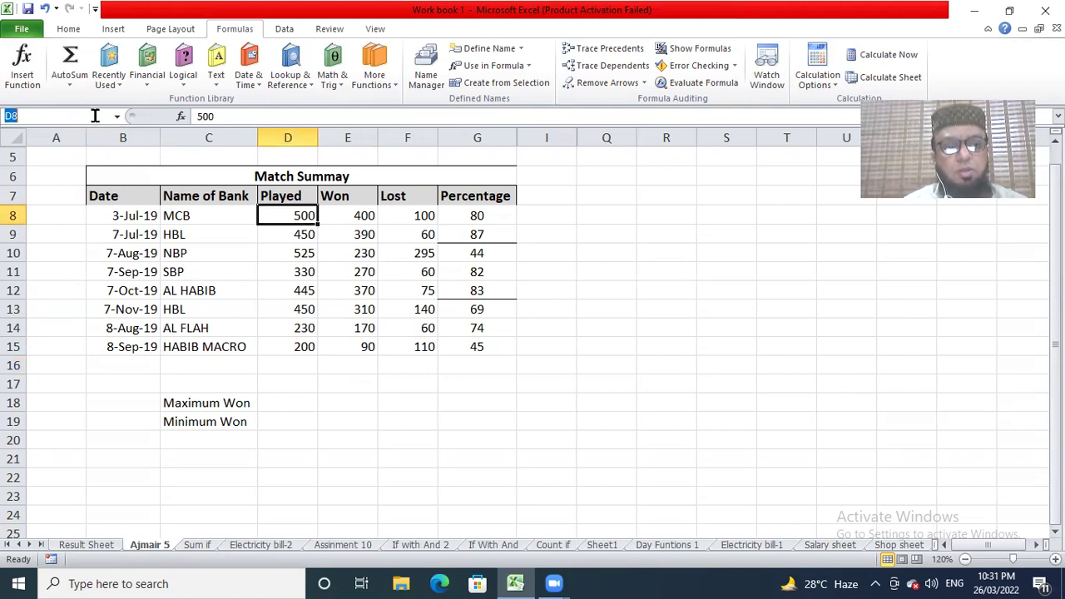
{"action": "type", "text": "T"}
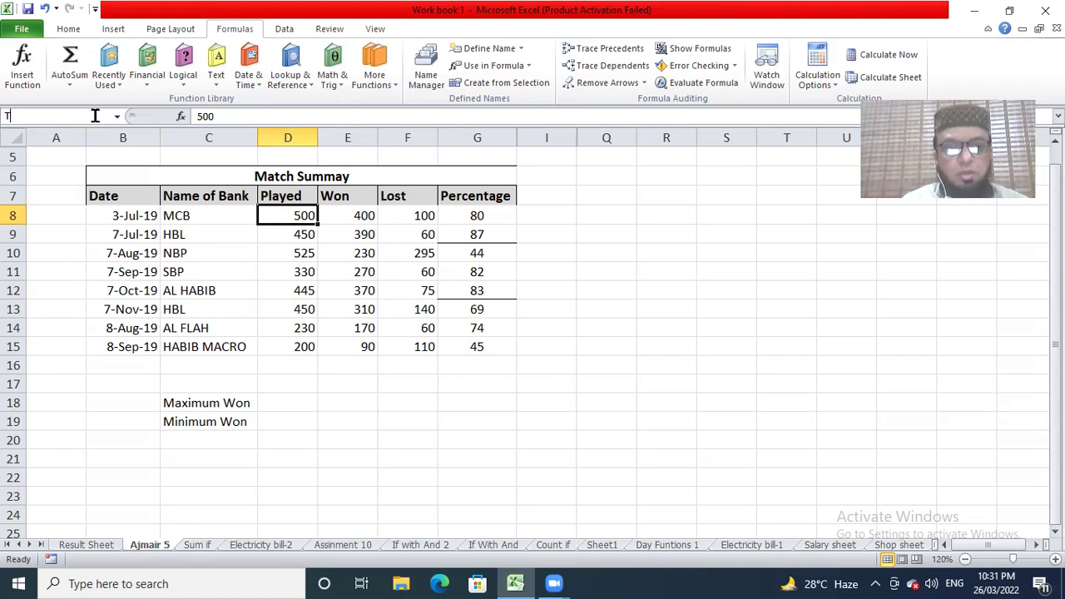
{"action": "type", "text": "otalpla"}
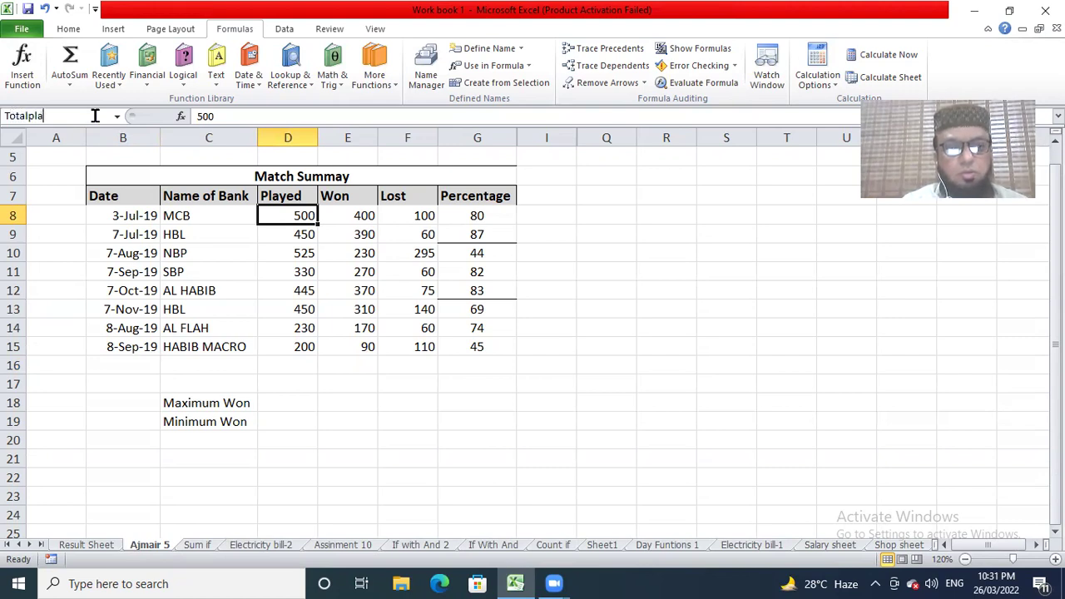
{"action": "type", "text": "yed"}
{"action": "key", "text": "Return"}
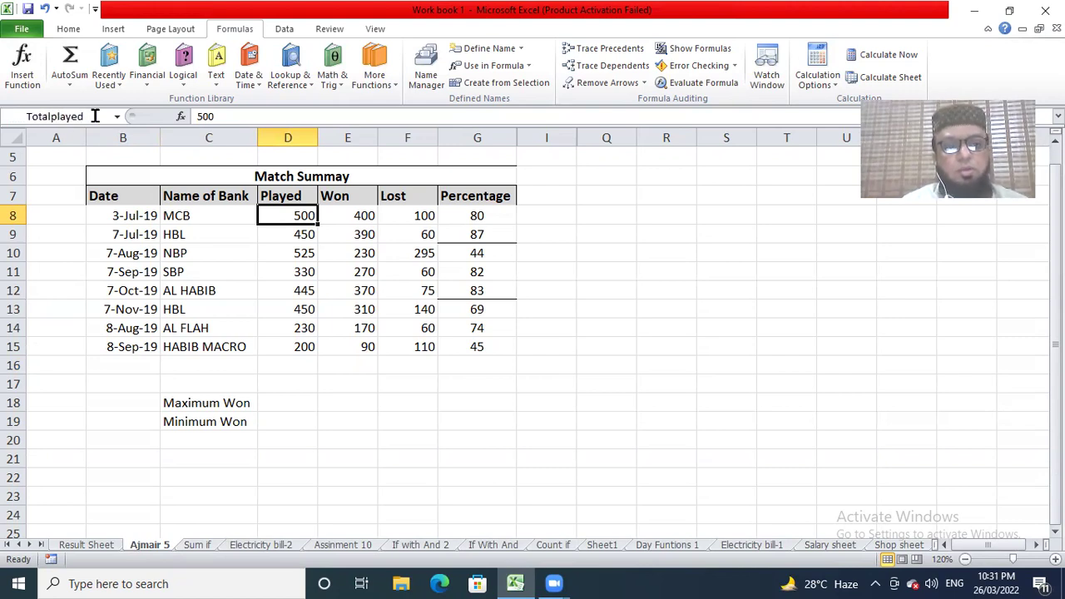
Define the name Won for the first Won cell, E8.
{"action": "left_click", "coordinate": [362, 215]}
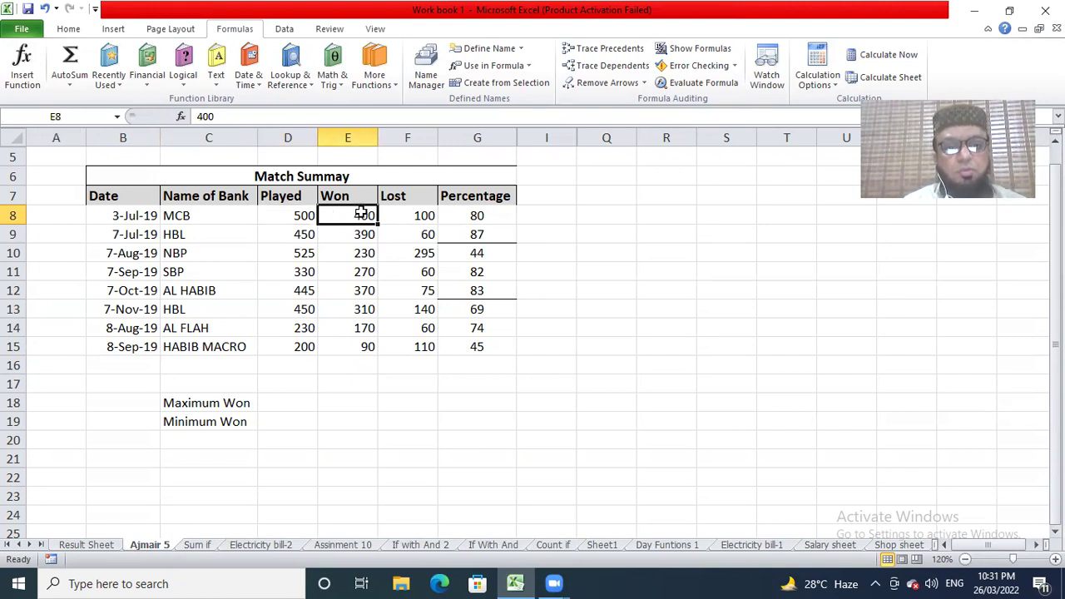
{"action": "left_click", "coordinate": [84, 115]}
{"action": "type", "text": "Won"}
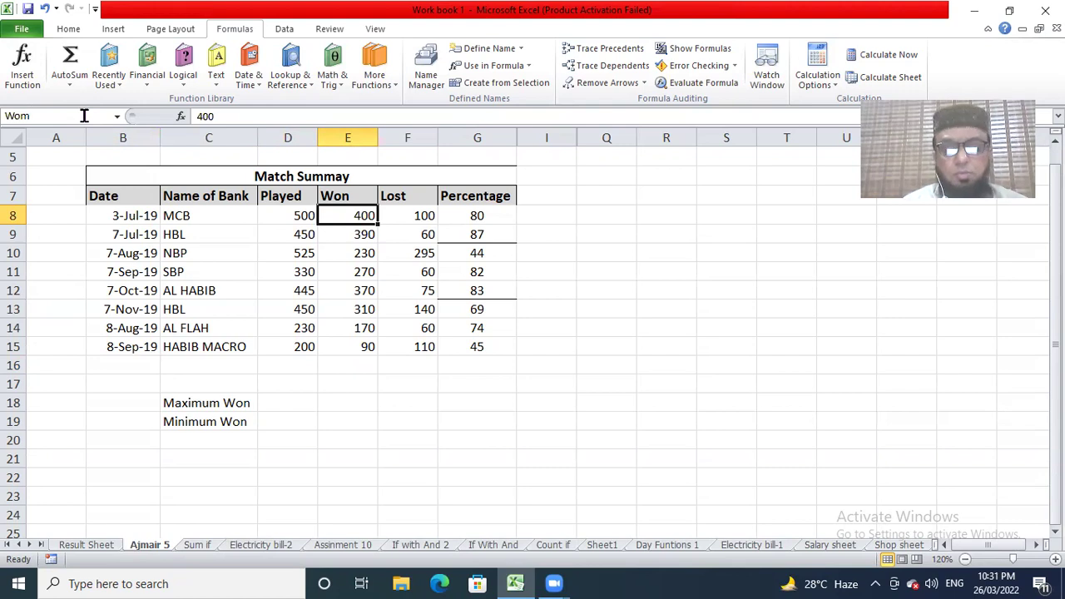
{"action": "key", "text": "Return"}
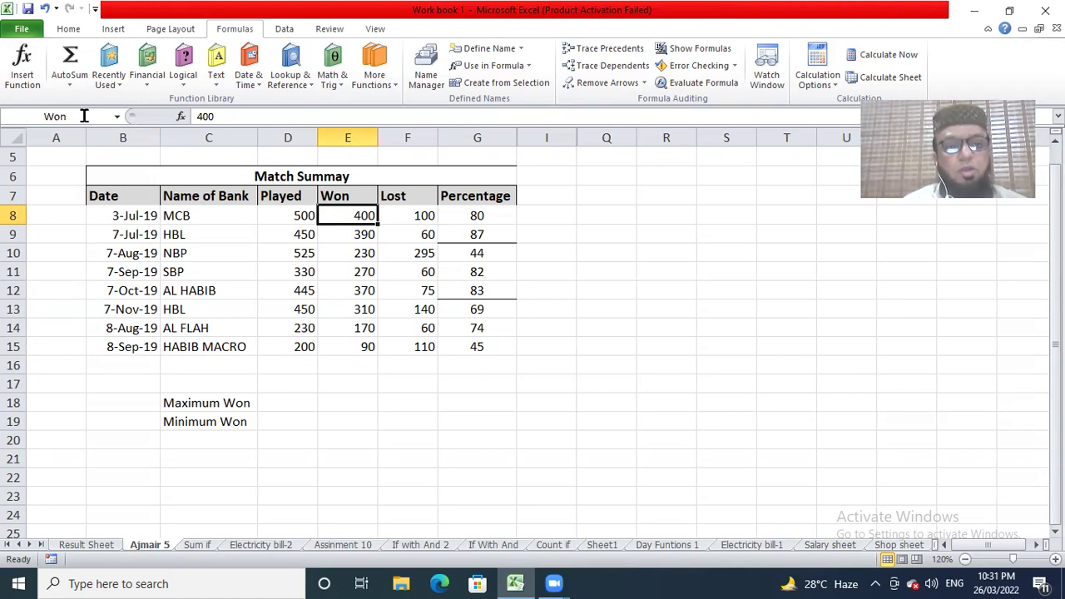
Replace the Lost formula in F8 with =totalplayed-won, using the defined names.
{"action": "left_click", "coordinate": [411, 214]}
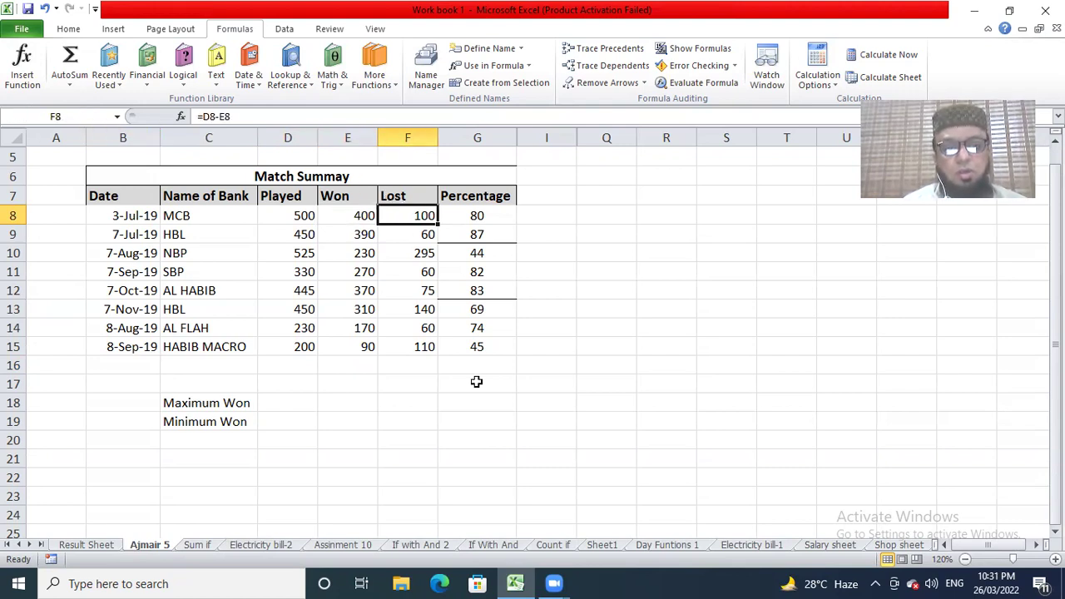
{"action": "type", "text": "="}
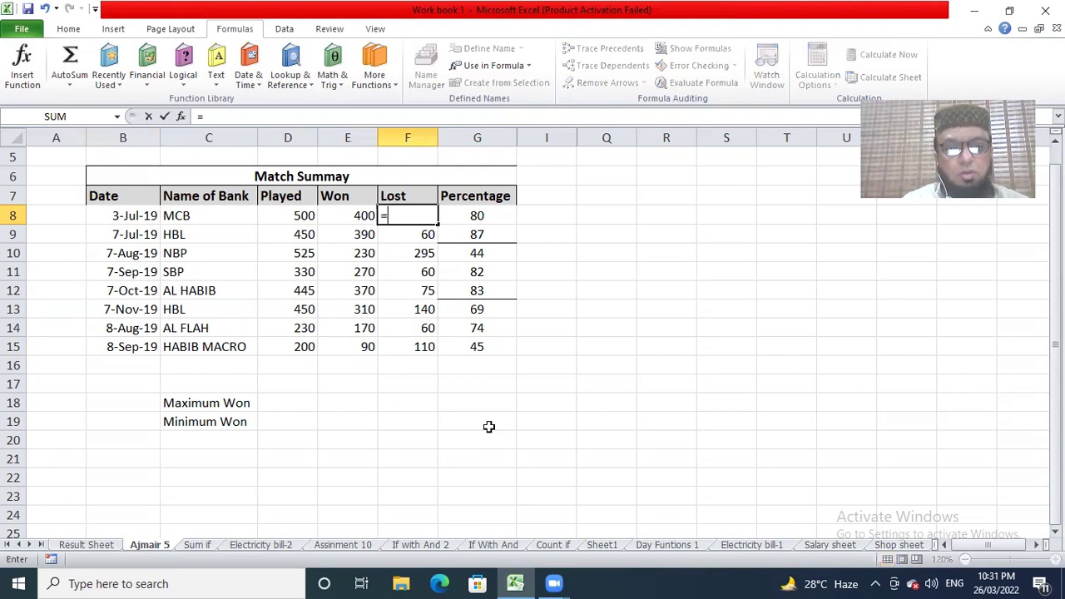
{"action": "type", "text": "totalplayed"}
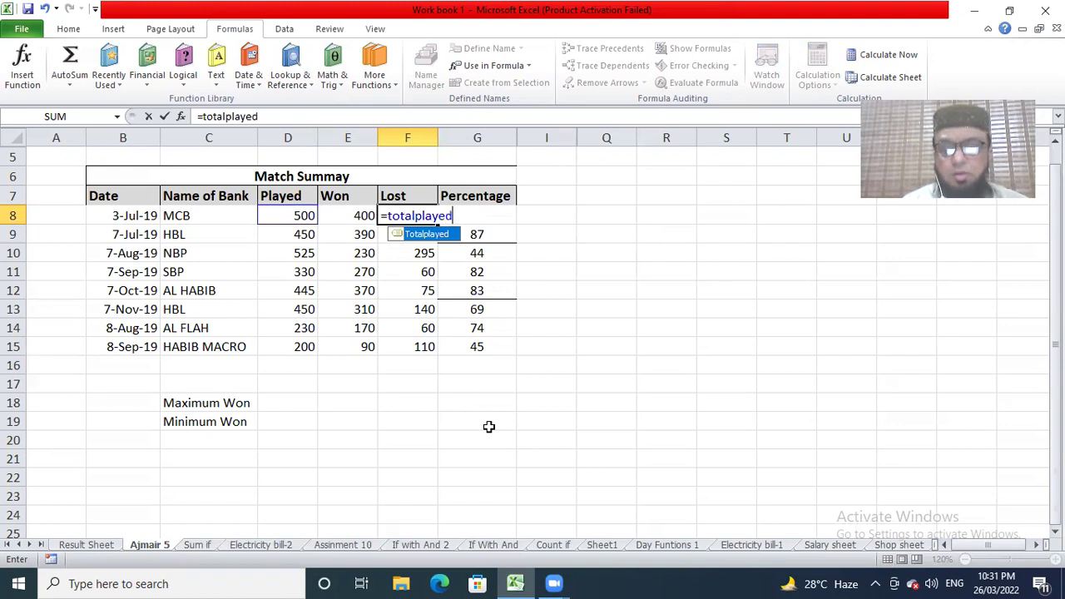
{"action": "type", "text": "-wo"}
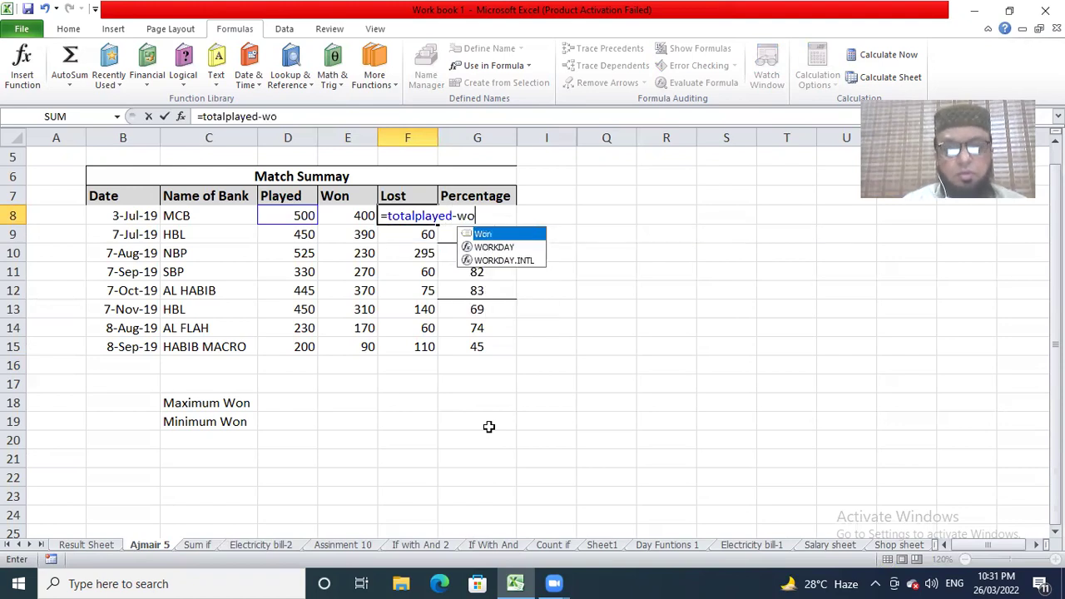
{"action": "type", "text": "n"}
{"action": "key", "text": "Return"}
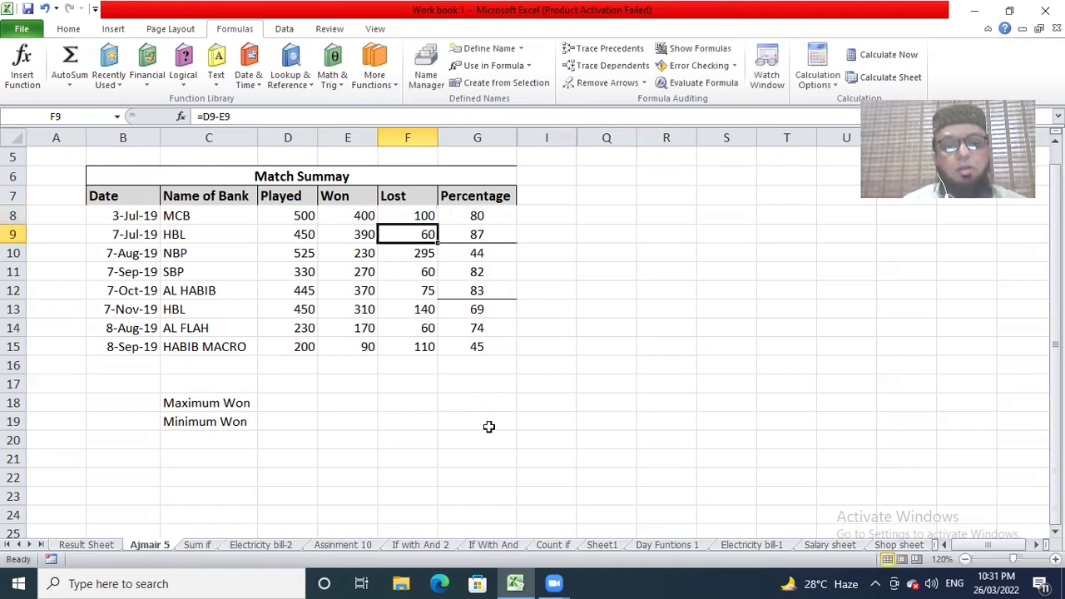
Try to fill the named Lost formula from F8 down to F15.
{"action": "left_click", "coordinate": [420, 210]}
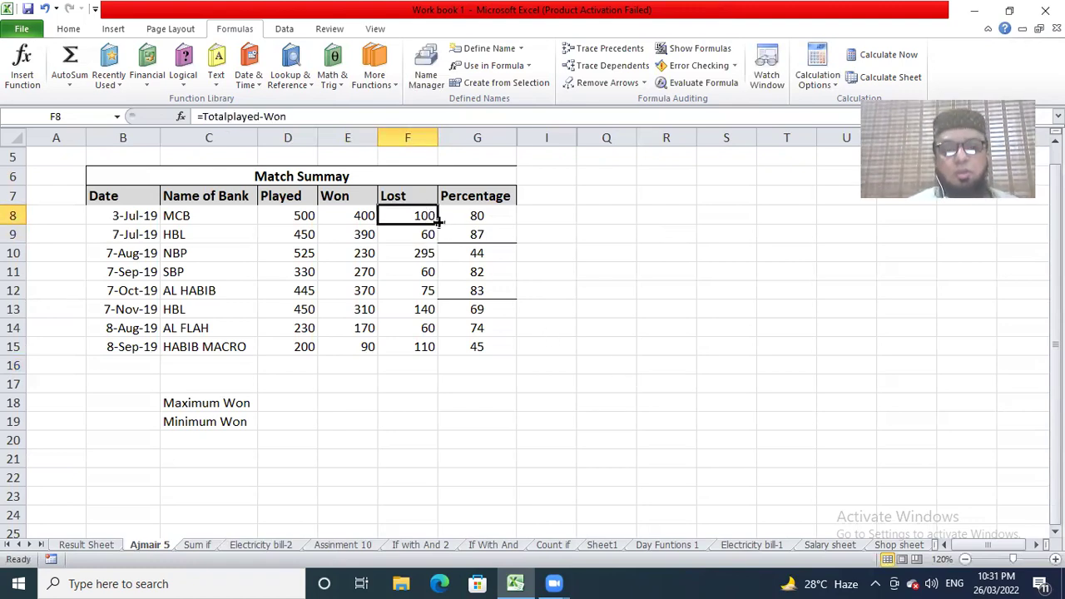
{"action": "left_click_drag", "start_coordinate": [438, 220], "coordinate": [444, 355]}
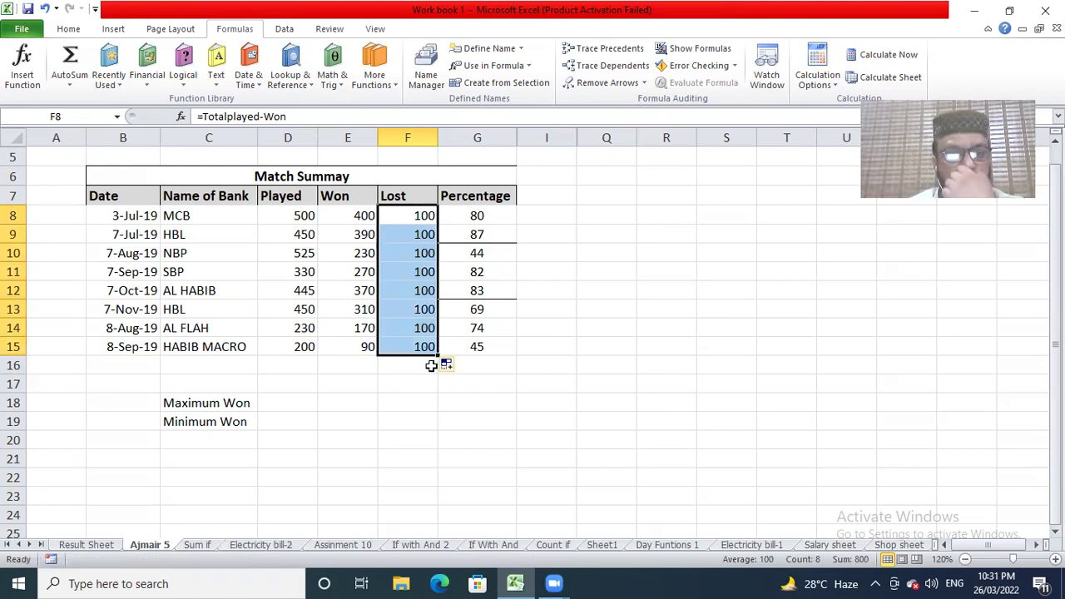
{"action": "left_click", "coordinate": [425, 212]}
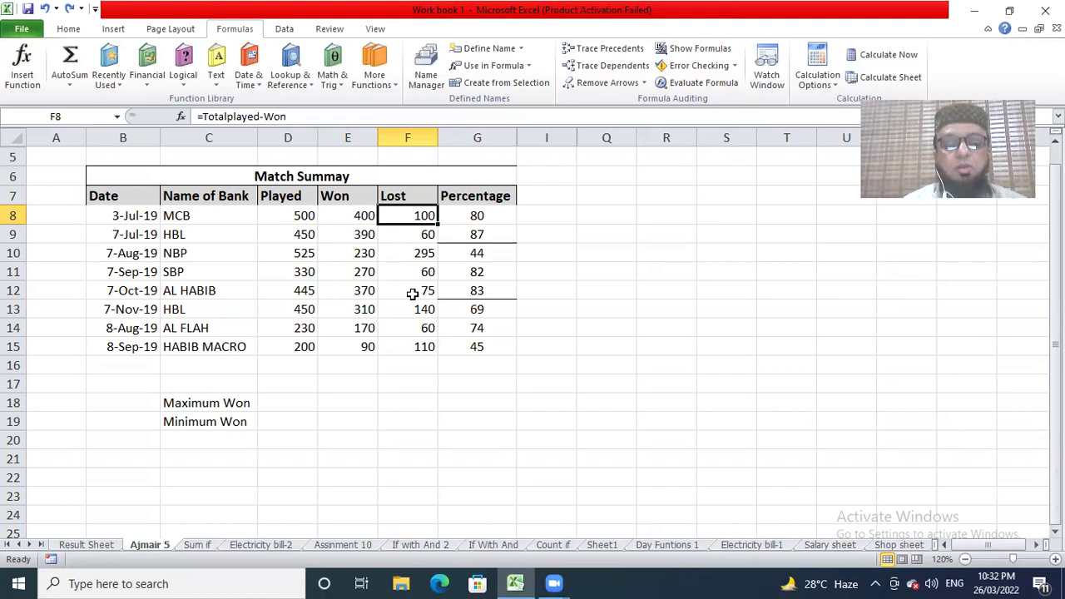
Delete the defined names Marksobtained, Percentage, Totalplayed and Won from the workbook.
{"action": "left_click", "coordinate": [427, 65]}
{"action": "key", "text": "shift+Down"}
{"action": "key", "text": "shift+Down"}
{"action": "key", "text": "shift+Down"}
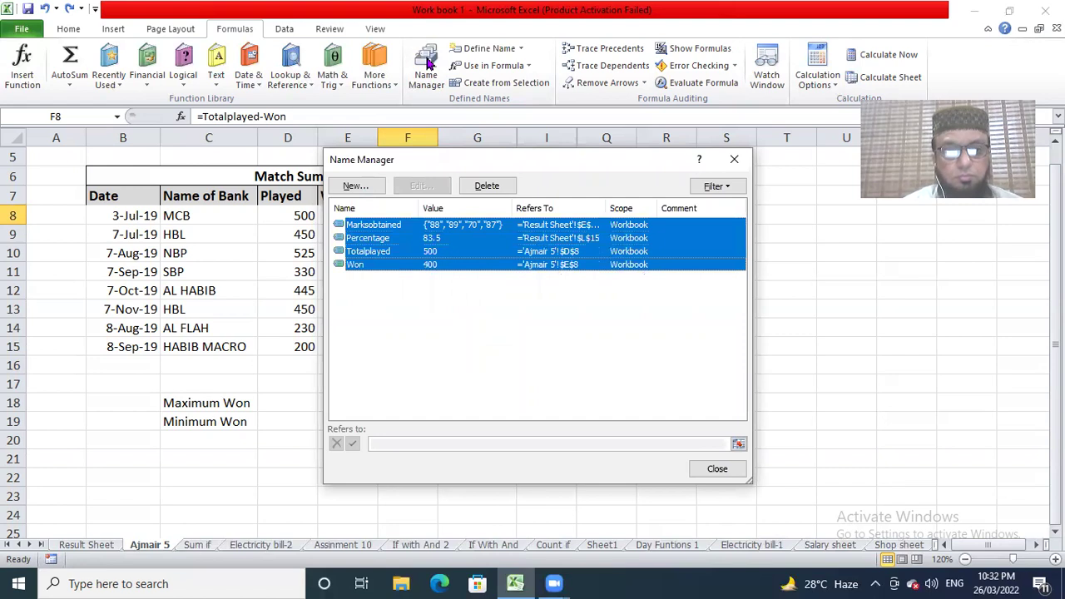
{"action": "left_click", "coordinate": [495, 187]}
{"action": "left_click", "coordinate": [504, 331]}
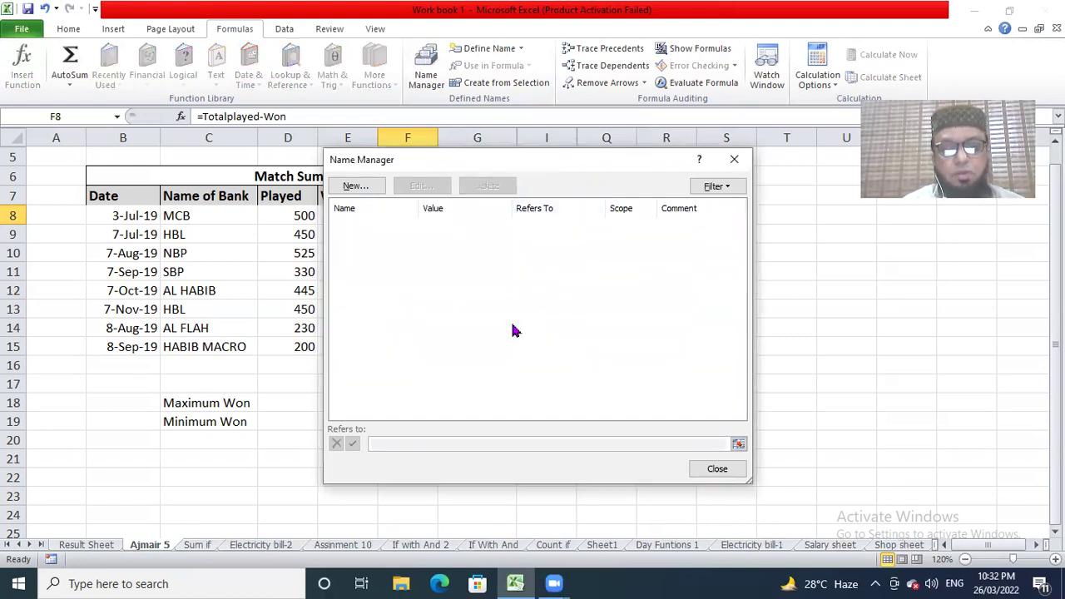
{"action": "left_click", "coordinate": [705, 470]}
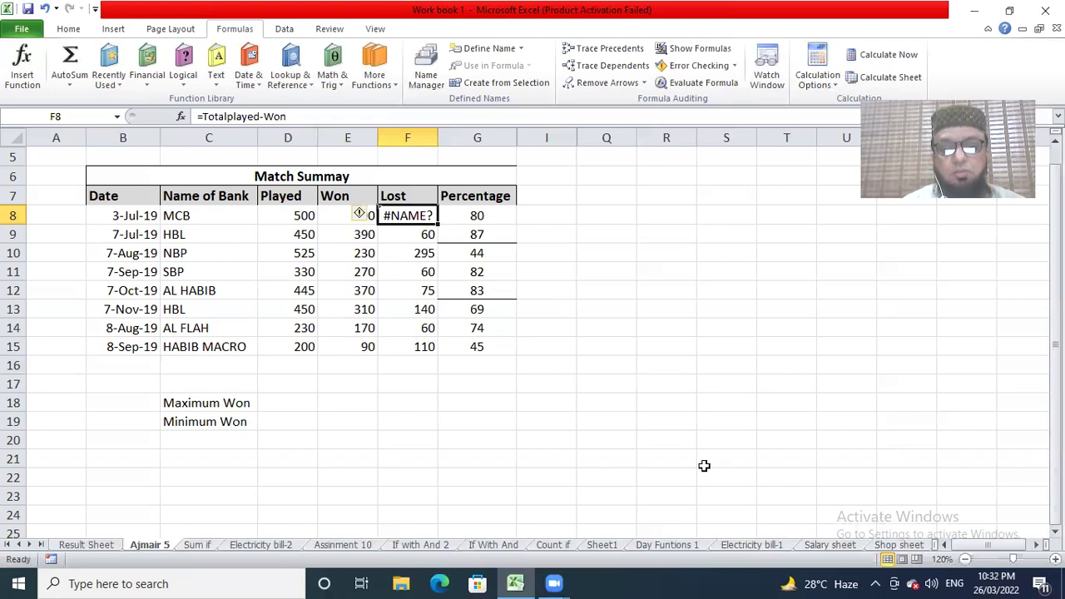
Define the name Totalplaye for the whole Played range D8:D15.
{"action": "left_click", "coordinate": [306, 214]}
{"action": "key", "text": "shift+Down"}
{"action": "key", "text": "shift+Down"}
{"action": "key", "text": "shift+Down"}
{"action": "key", "text": "shift+Down"}
{"action": "key", "text": "shift+Down"}
{"action": "key", "text": "shift+Down"}
{"action": "key", "text": "shift+Down"}
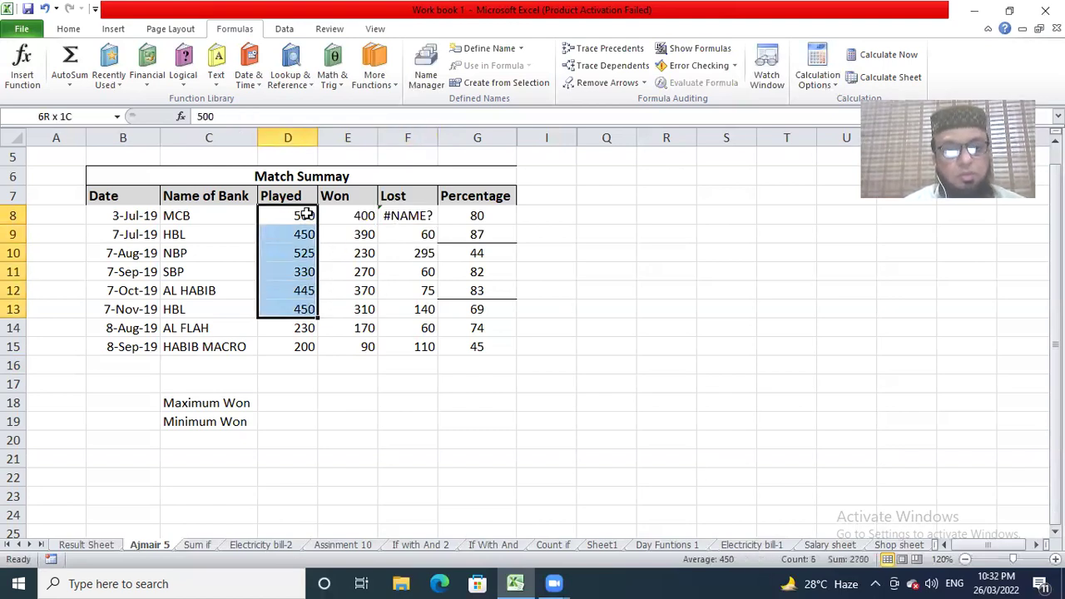
{"action": "left_click", "coordinate": [95, 115]}
{"action": "type", "text": "T"}
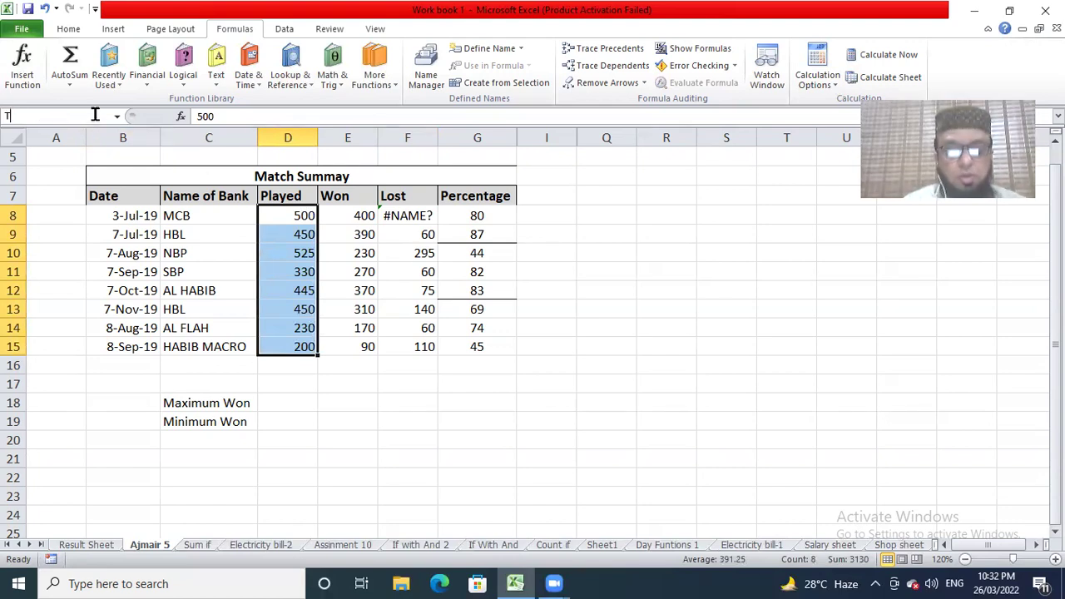
{"action": "type", "text": "otalplaye"}
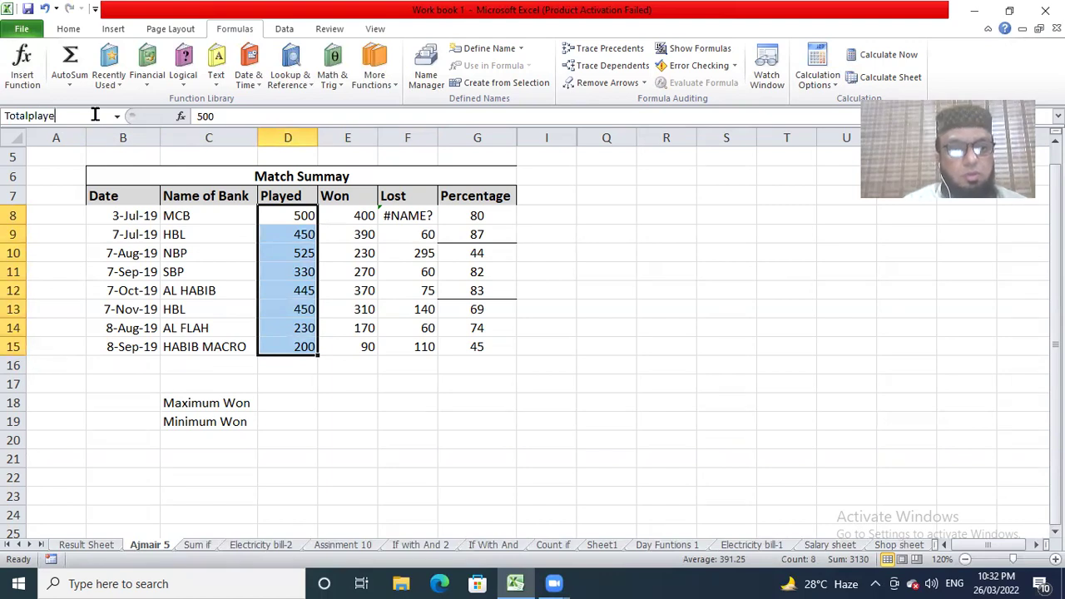
{"action": "key", "text": "Return"}
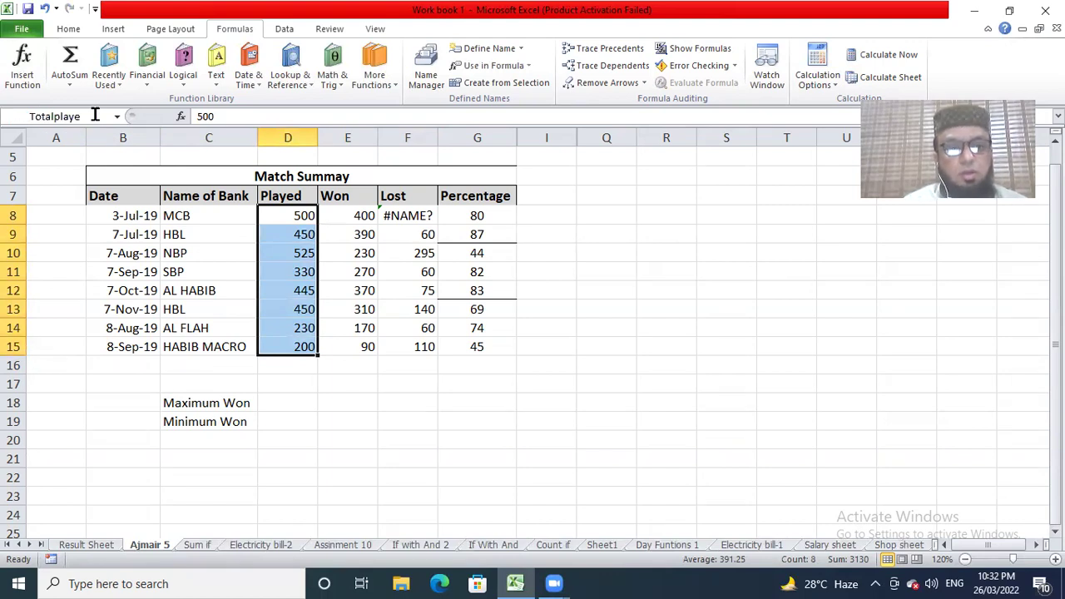
Define the name Won for the whole Won range E8:E15.
{"action": "left_click", "coordinate": [358, 216]}
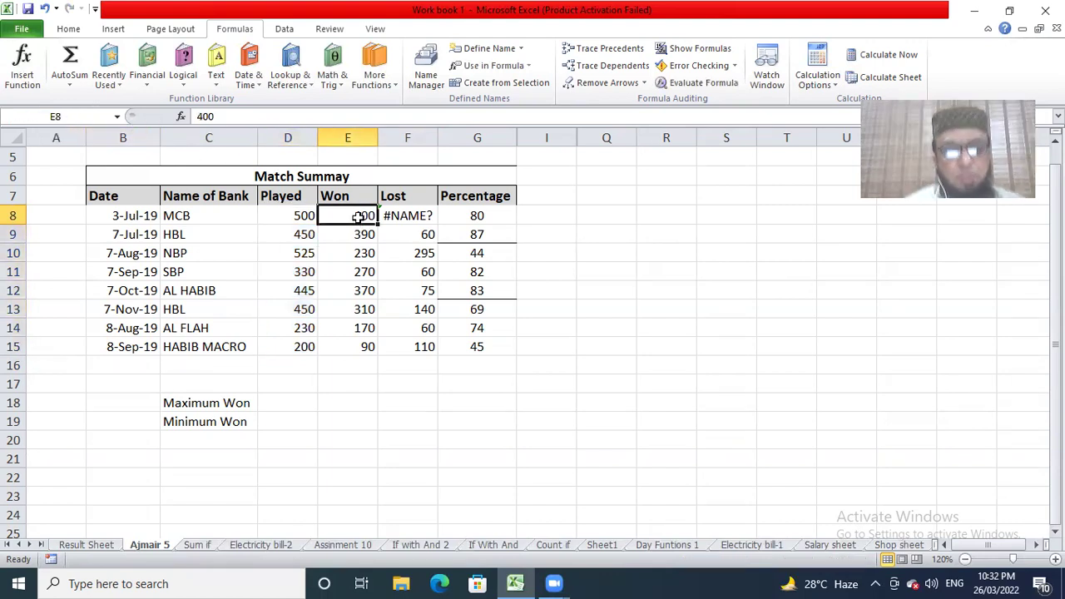
{"action": "key", "text": "shift+Down"}
{"action": "key", "text": "shift+Down"}
{"action": "key", "text": "shift+Down"}
{"action": "key", "text": "shift+Down"}
{"action": "key", "text": "shift+Down"}
{"action": "key", "text": "shift+Down"}
{"action": "key", "text": "shift+Down"}
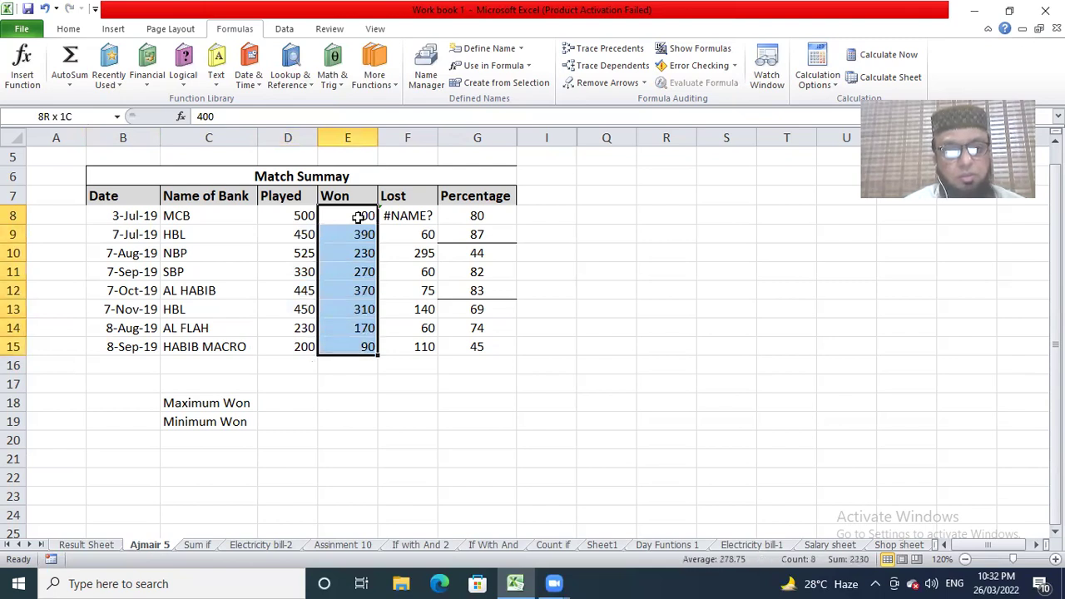
{"action": "left_click", "coordinate": [82, 115]}
{"action": "type", "text": "Won"}
{"action": "key", "text": "Return"}
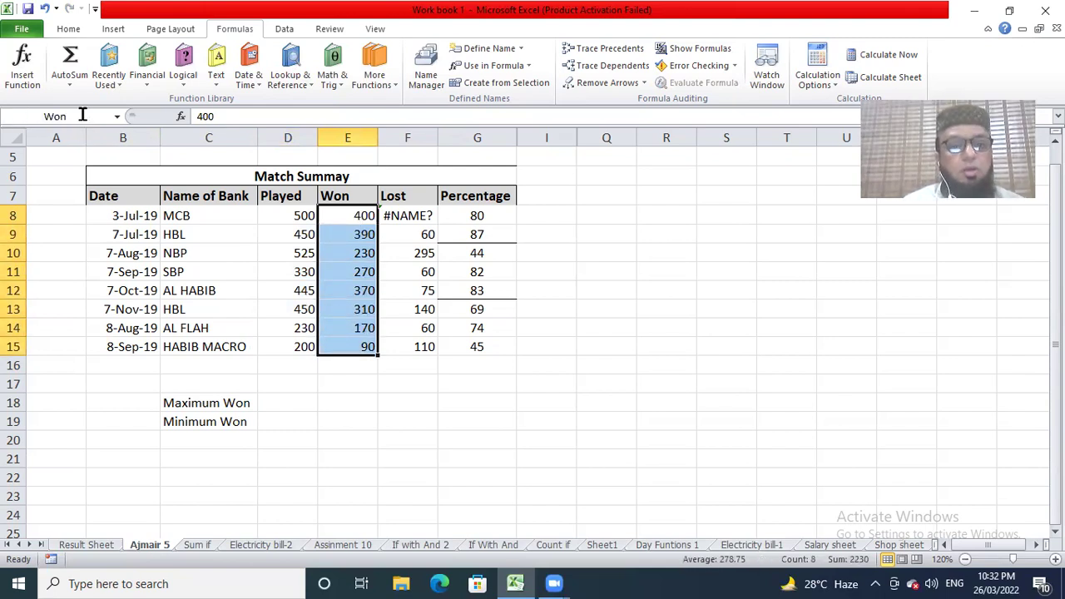
Enter the Lost formula =totalplaye-won in F8 and fill it down to F15.
{"action": "left_click", "coordinate": [425, 216]}
{"action": "type", "text": "=t"}
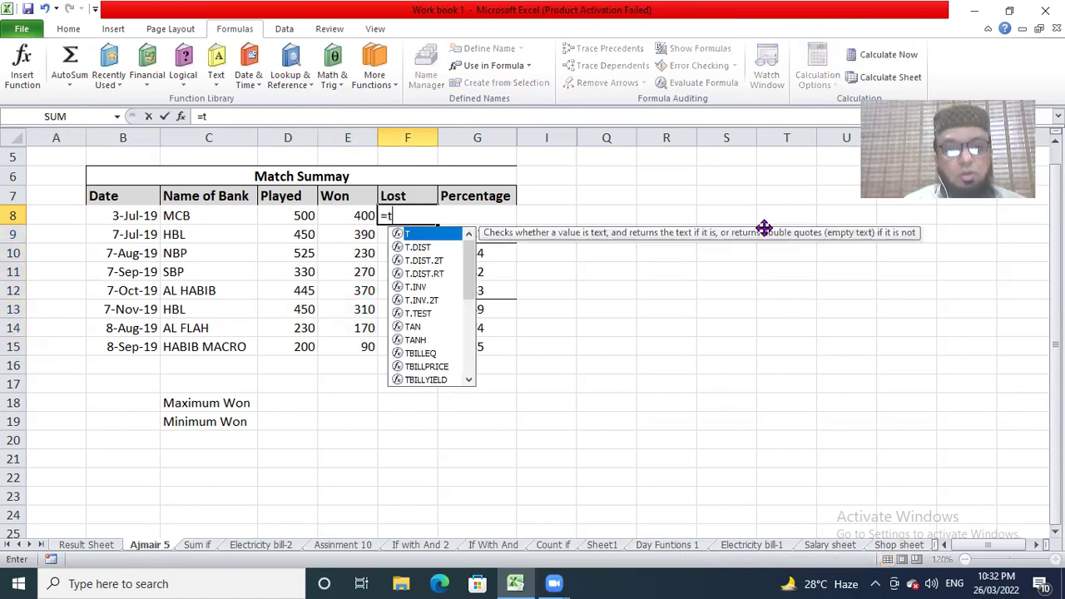
{"action": "type", "text": "otalplayed"}
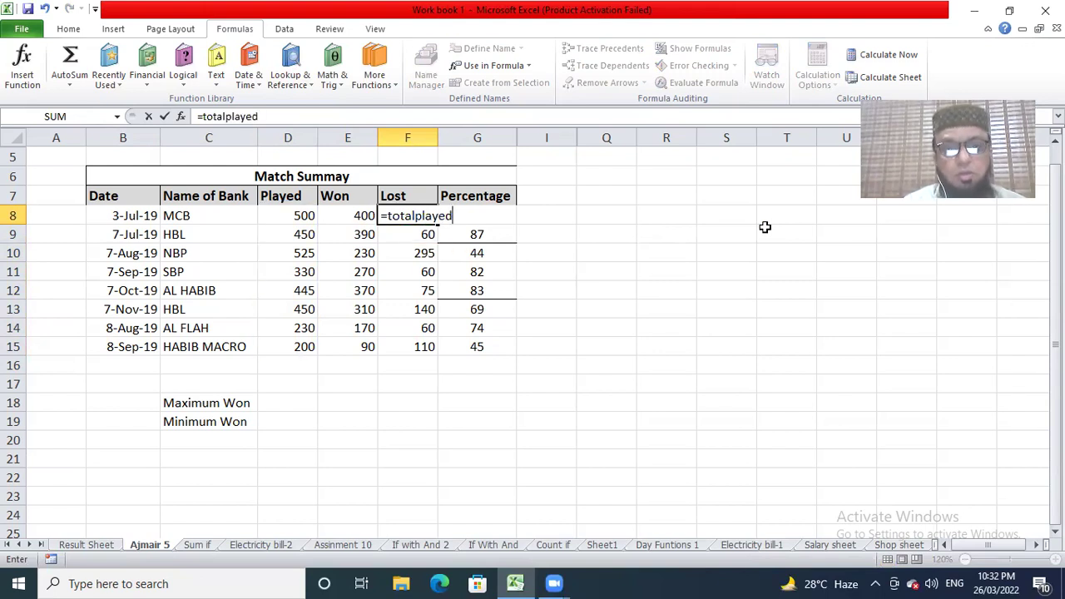
{"action": "key", "text": "BackSpace"}
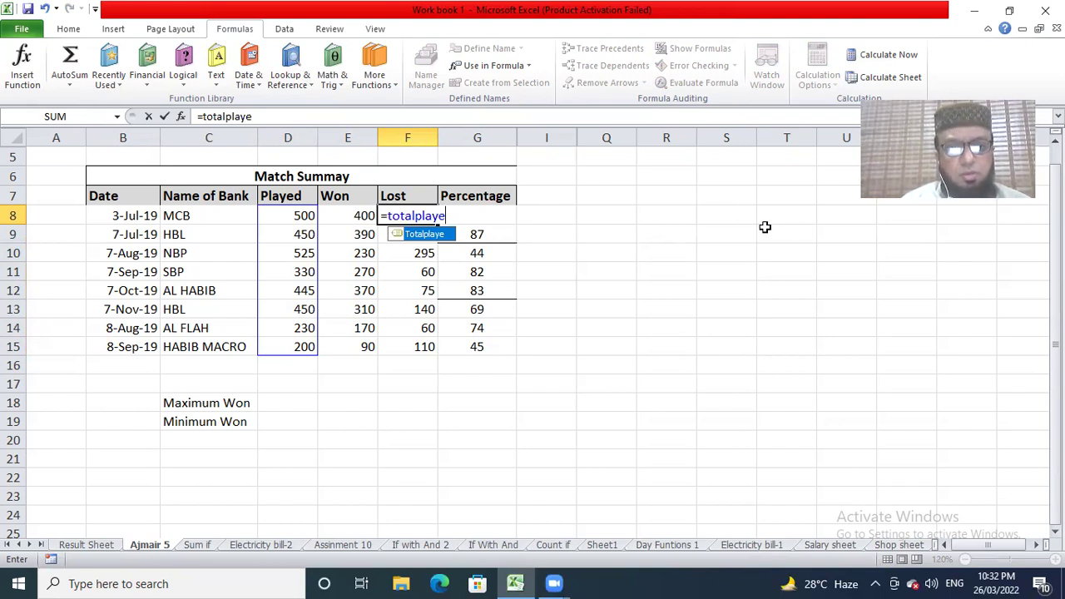
{"action": "type", "text": "-won"}
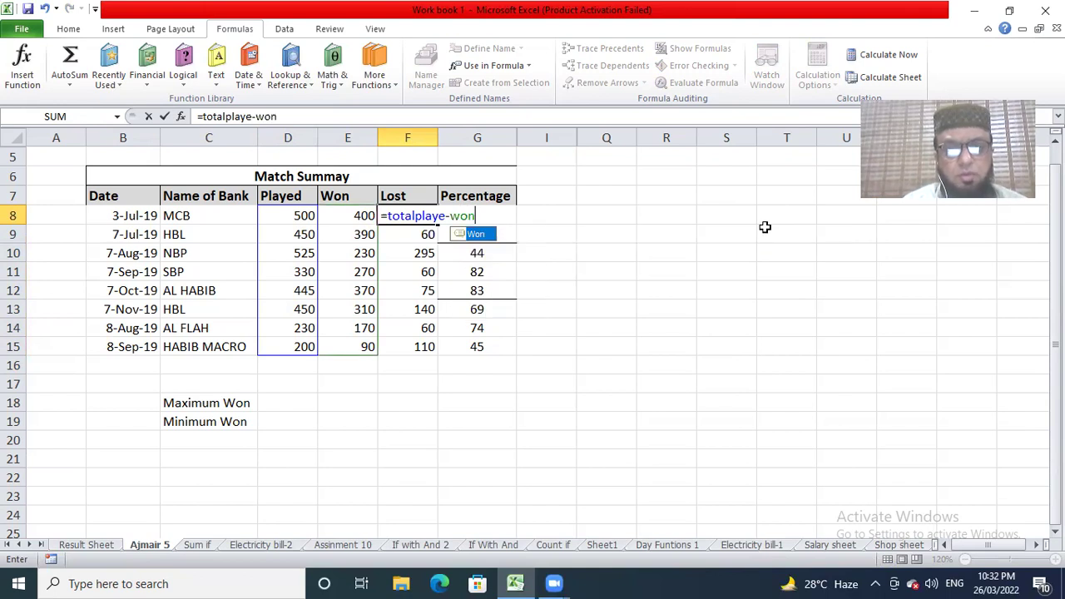
{"action": "key", "text": "Return"}
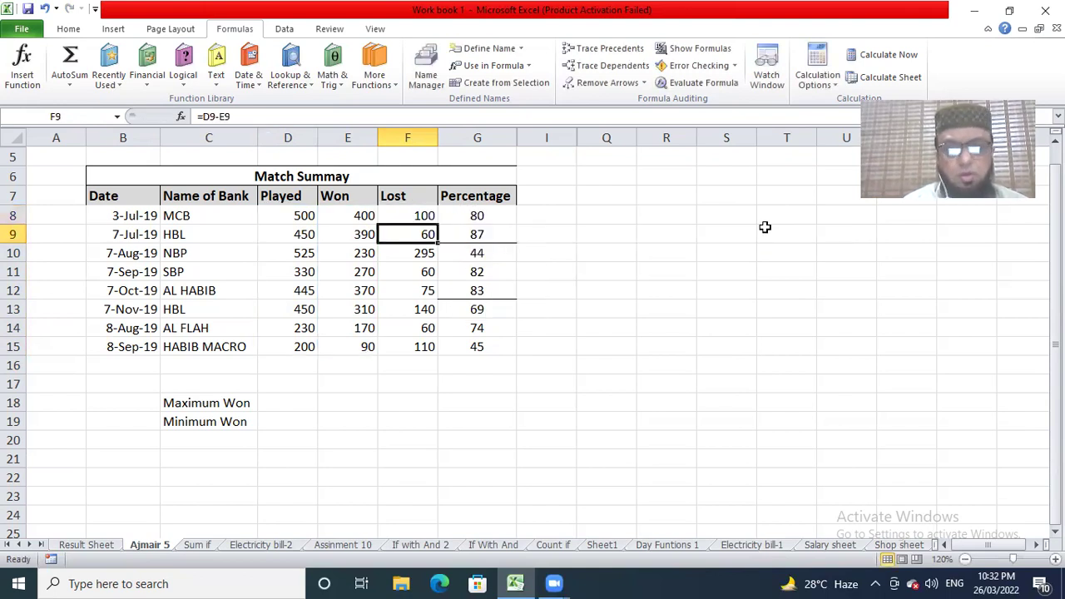
{"action": "left_click", "coordinate": [431, 216]}
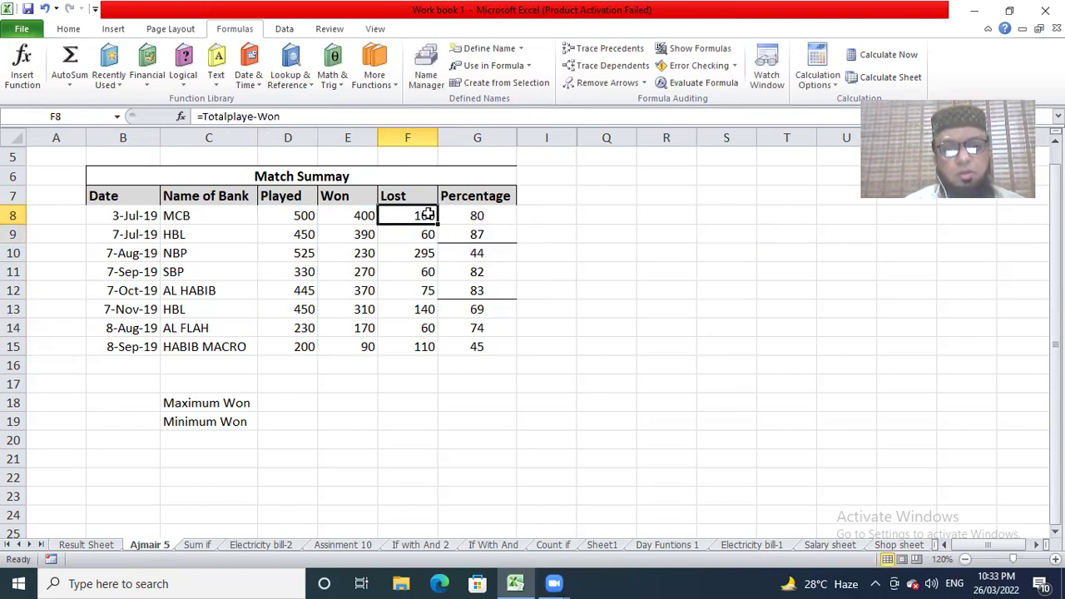
{"action": "left_click_drag", "start_coordinate": [437, 223], "coordinate": [441, 355]}
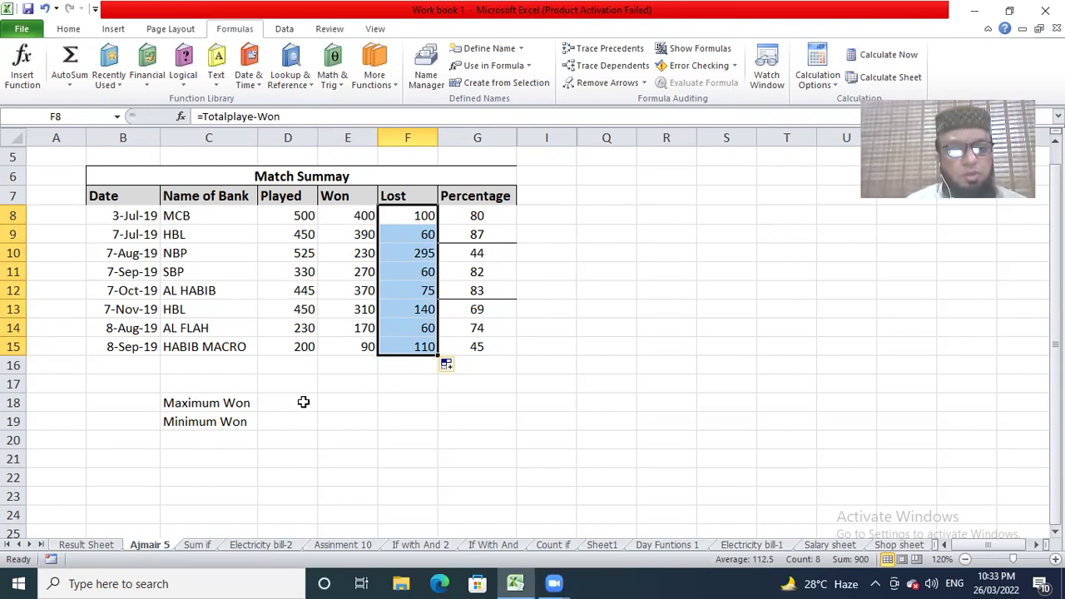
Enter the formula =max(Totalplaye) in E18 for the Maximum Won row, using the defined name.
{"action": "left_click", "coordinate": [344, 401]}
{"action": "type", "text": "=max"}
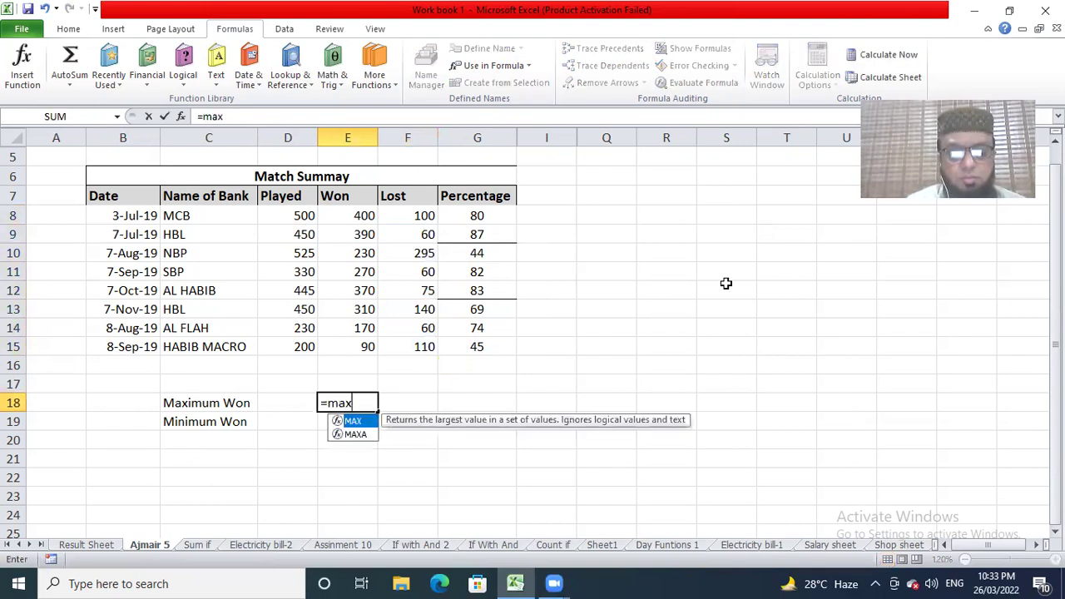
{"action": "type", "text": "(total"}
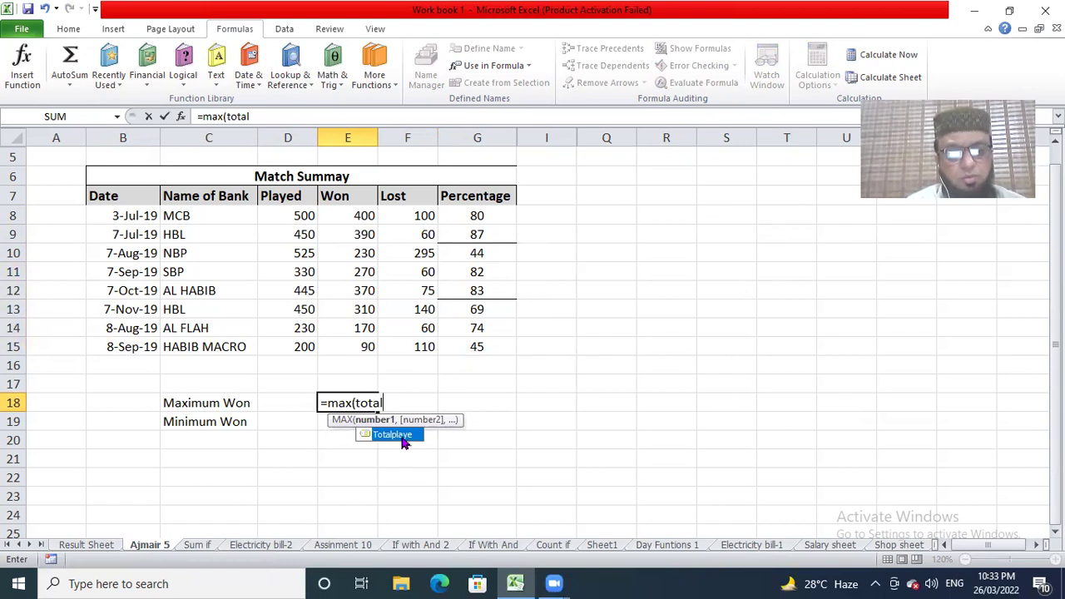
{"action": "double_click", "coordinate": [403, 438]}
{"action": "type", "text": ")"}
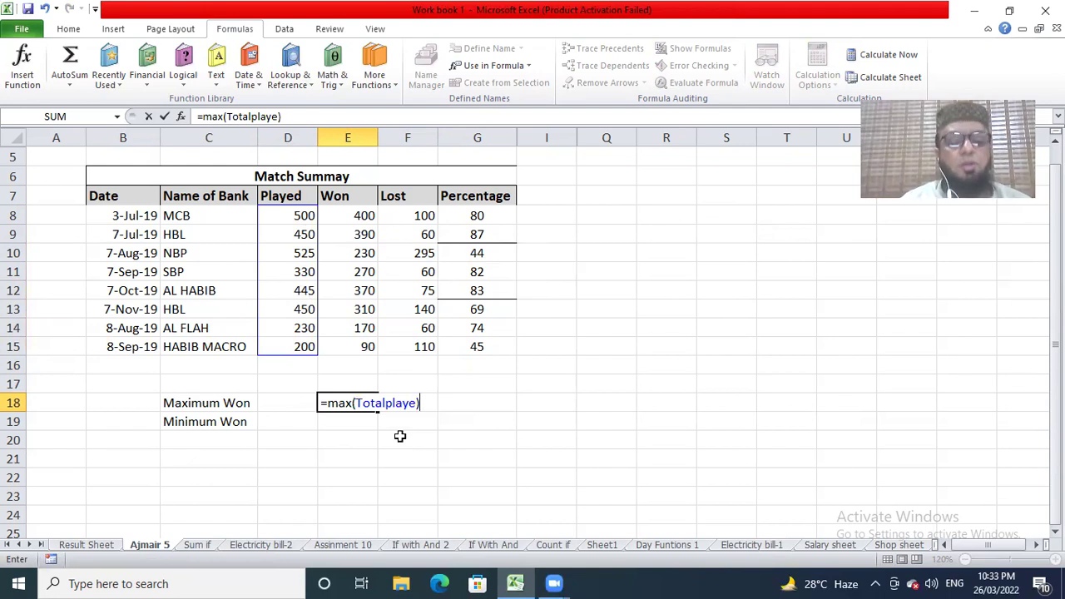
{"action": "key", "text": "Return"}
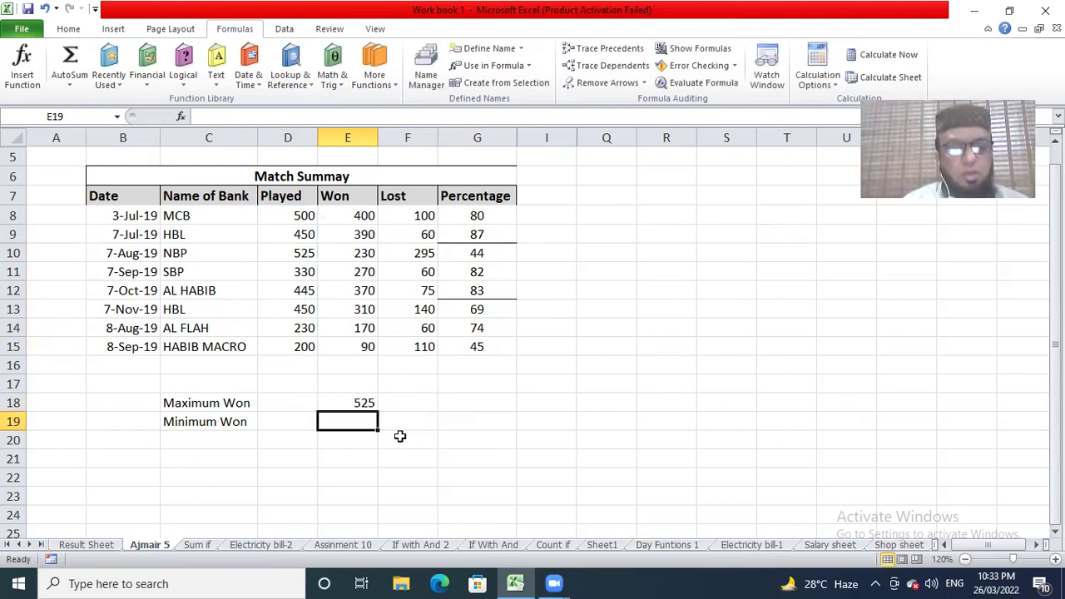
Enter the formula =min(Totalplaye) in E19 for the Minimum Won row, using the defined name.
{"action": "type", "text": "="}
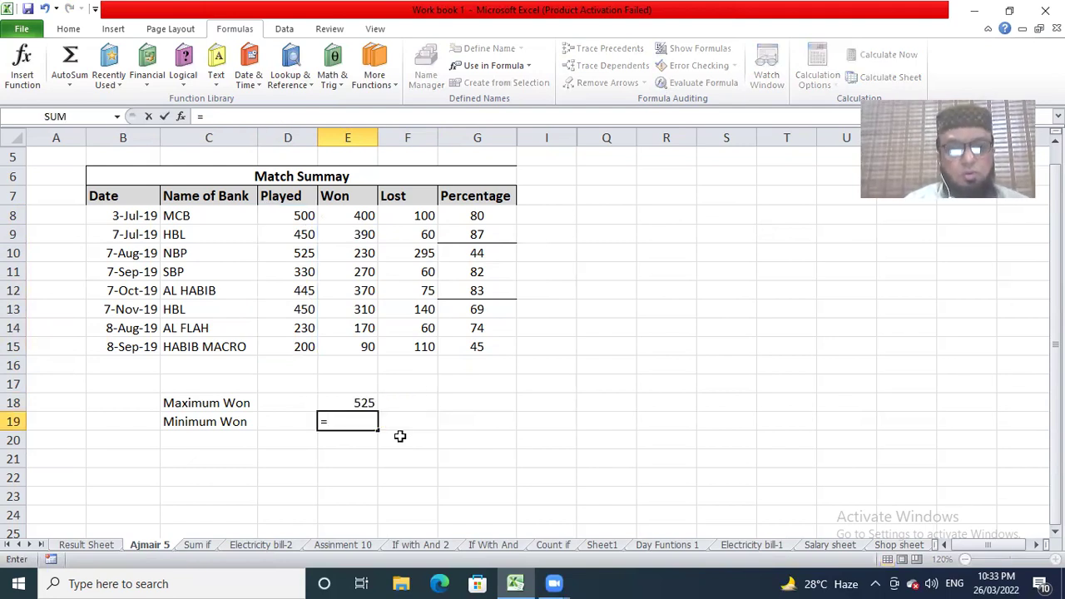
{"action": "type", "text": "min("}
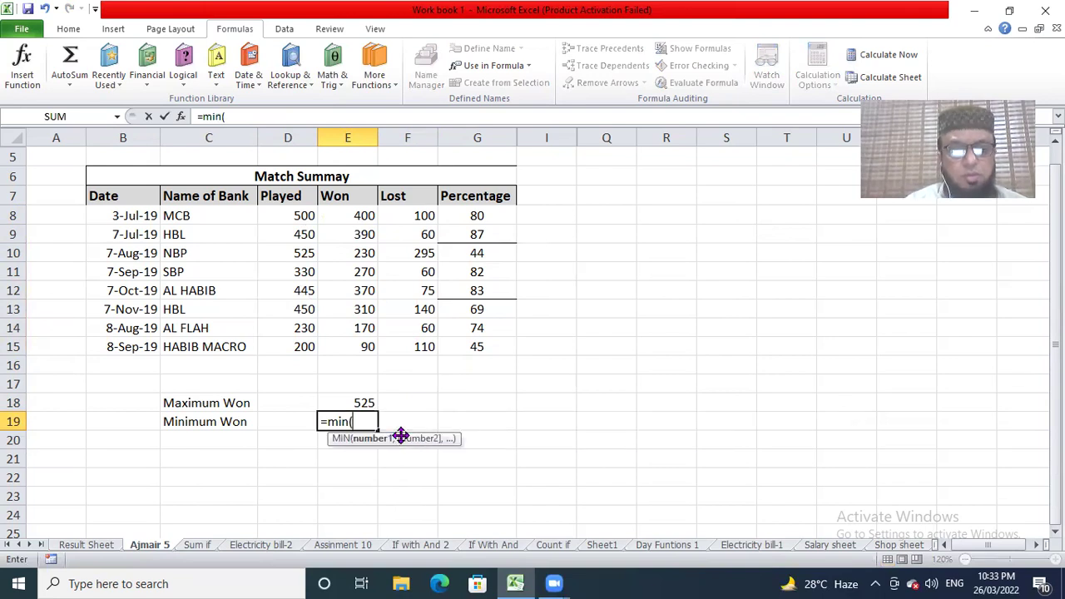
{"action": "type", "text": "tota"}
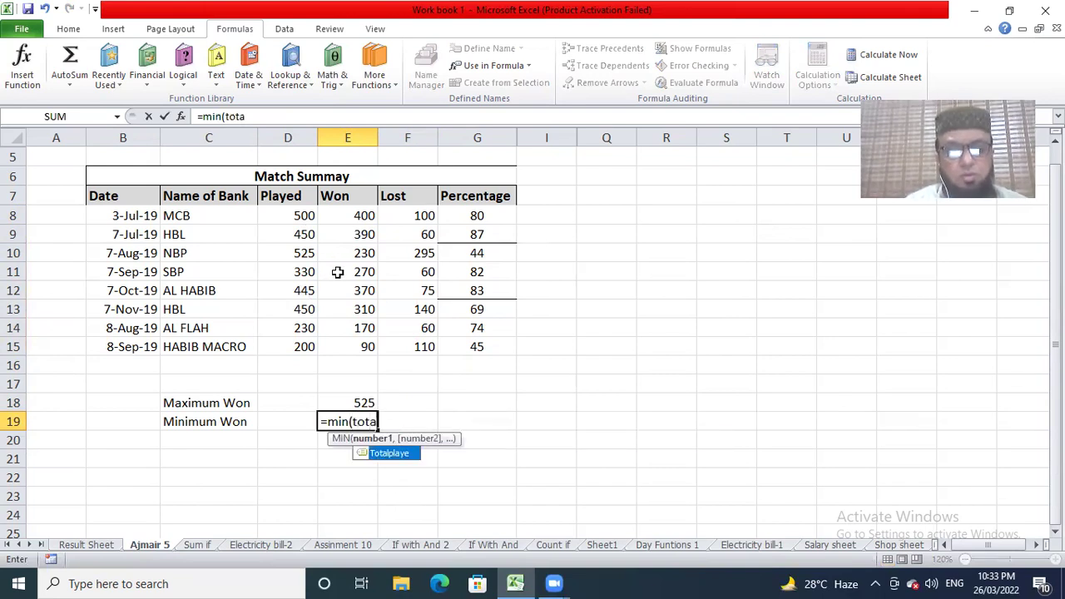
{"action": "double_click", "coordinate": [393, 455]}
{"action": "type", "text": ")"}
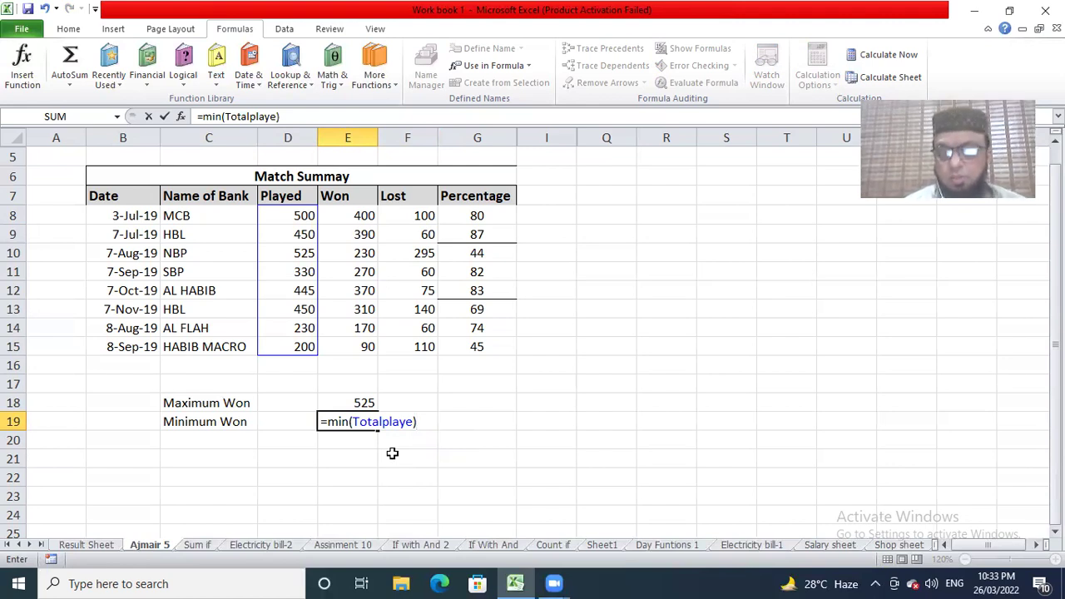
{"action": "key", "text": "Return"}
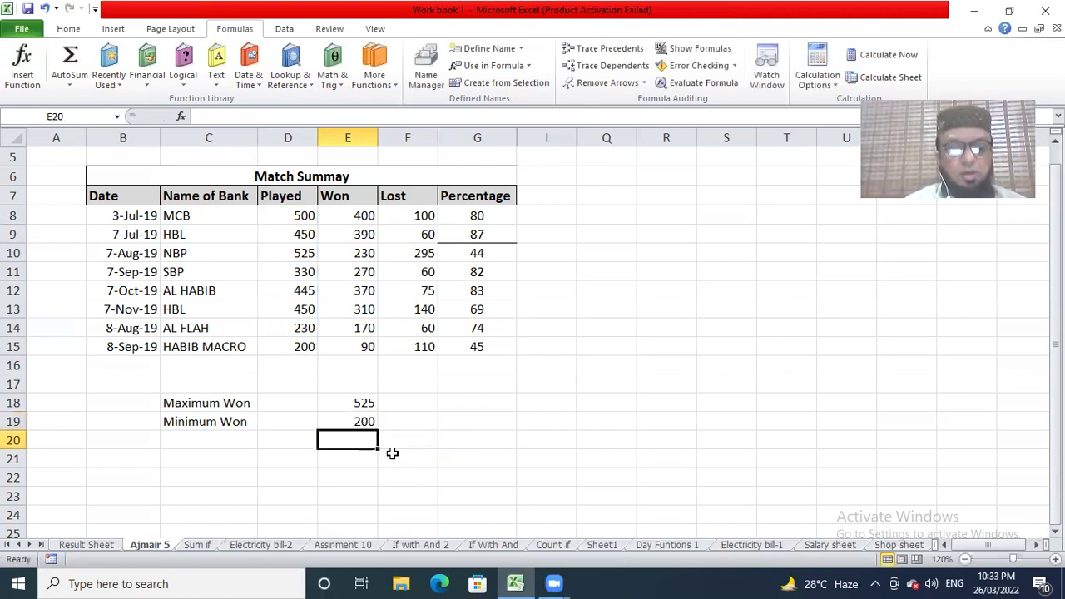